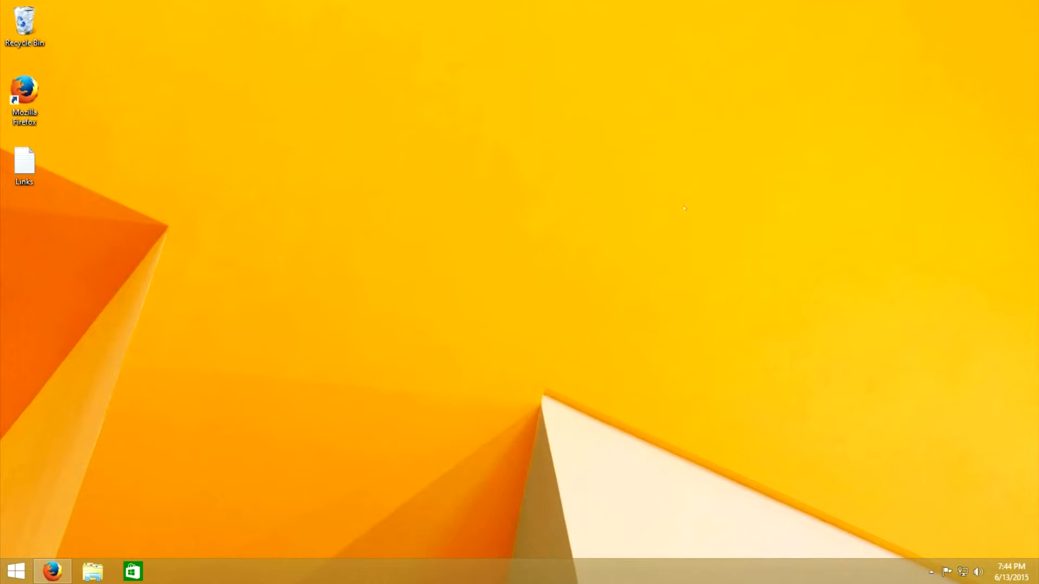
Close Firefox, open the Links text file on the desktop and copy the Toshiba Bluetooth download URL
{"action": "right_click", "coordinate": [52, 571]}
{"action": "left_click", "coordinate": [167, 494]}
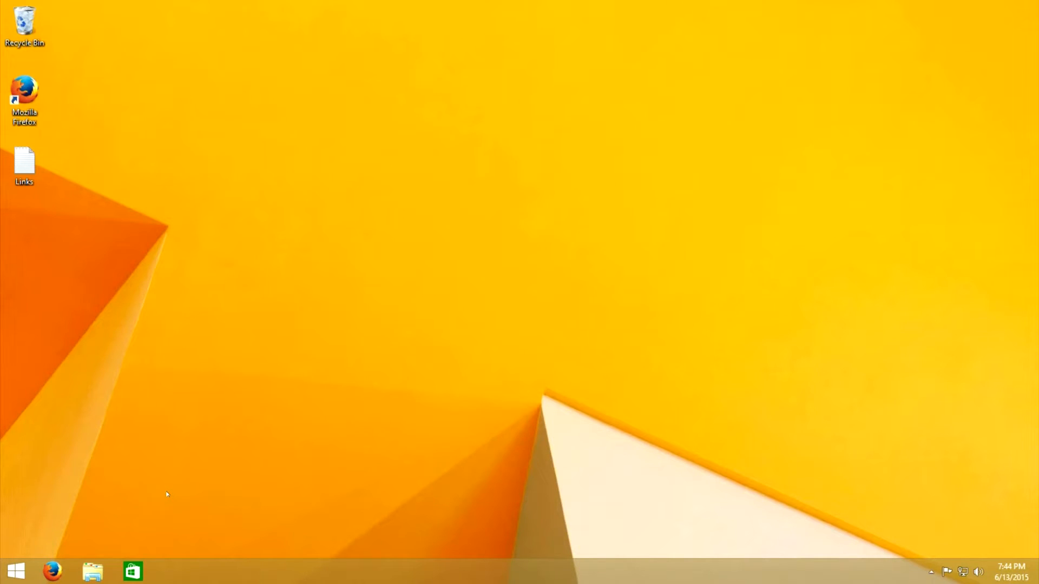
{"action": "double_click", "coordinate": [46, 170]}
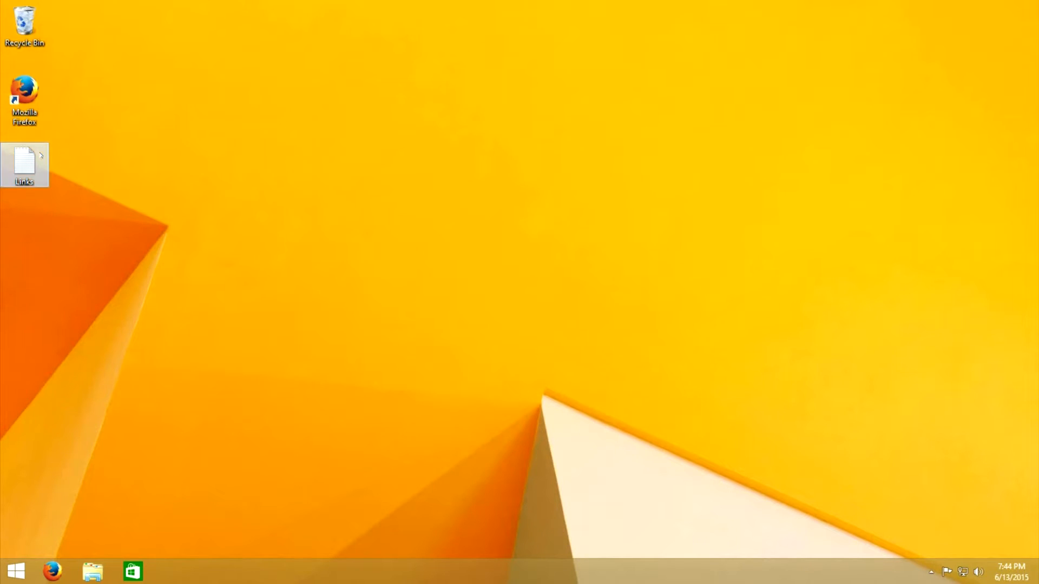
{"action": "left_click_drag", "start_coordinate": [850, 93], "coordinate": [536, 93]}
{"action": "key", "text": "ctrl+c"}
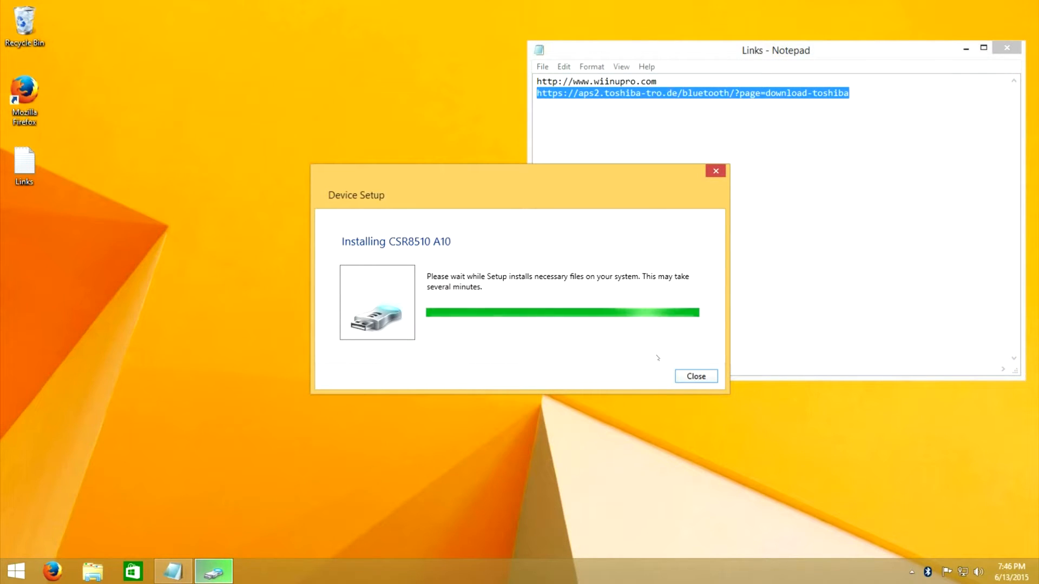
Dismiss the Device Setup window and open the copied Toshiba Bluetooth download URL in Firefox
{"action": "left_click", "coordinate": [695, 376]}
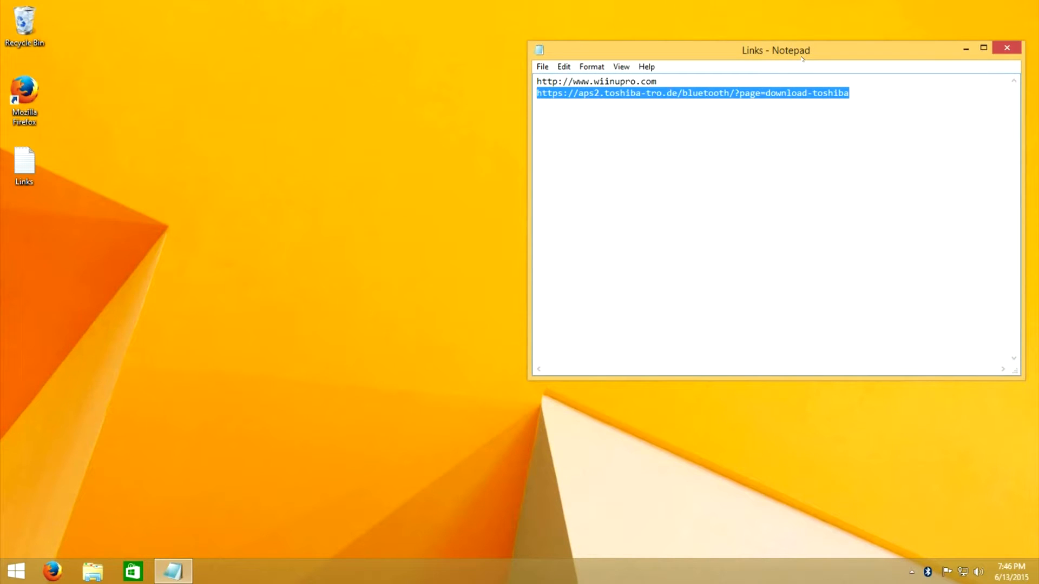
{"action": "left_click", "coordinate": [51, 569]}
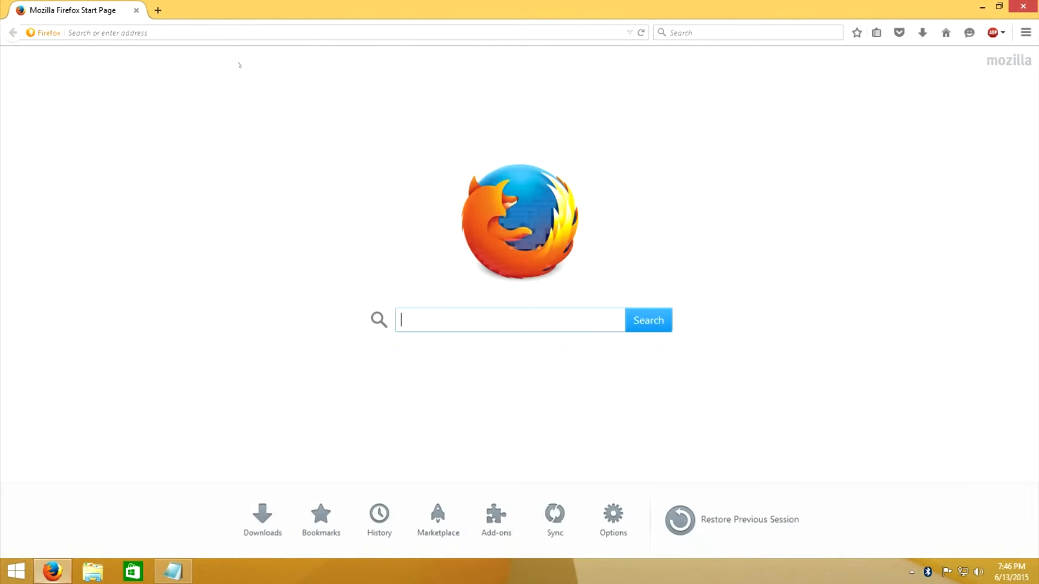
{"action": "left_click", "coordinate": [240, 33]}
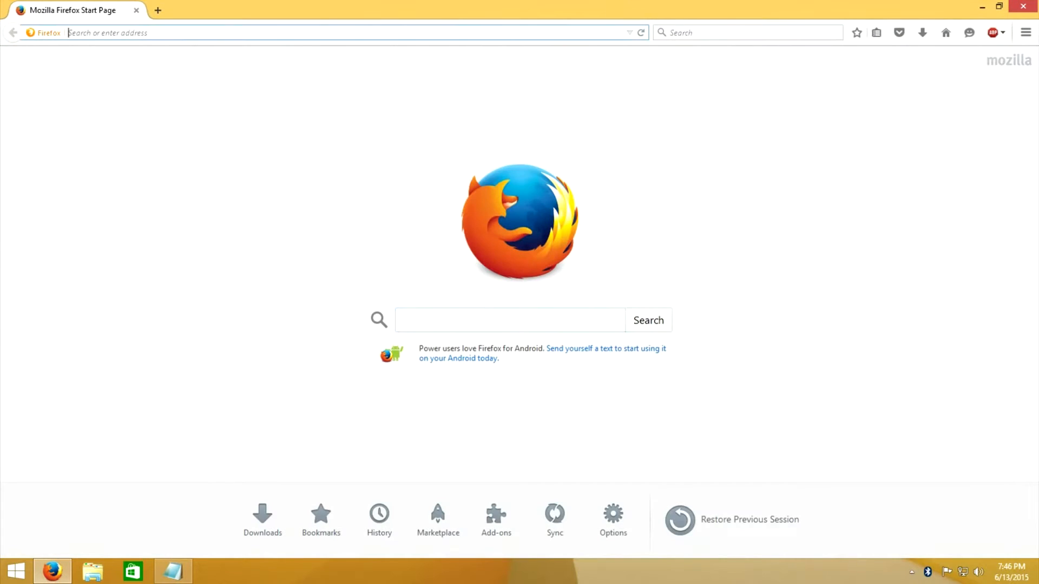
{"action": "key", "text": "ctrl+v"}
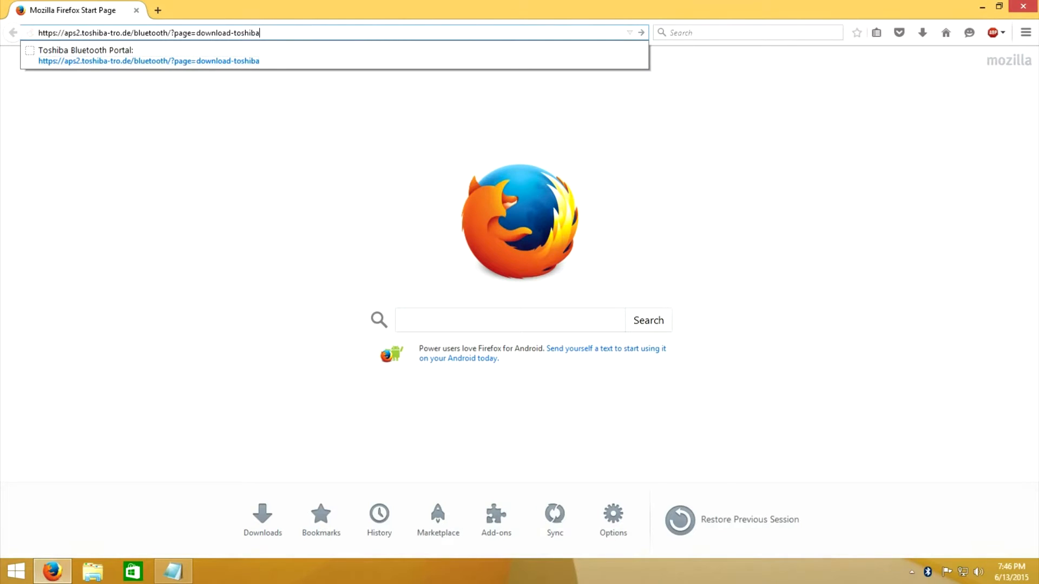
{"action": "key", "text": "Down"}
{"action": "key", "text": "Return"}
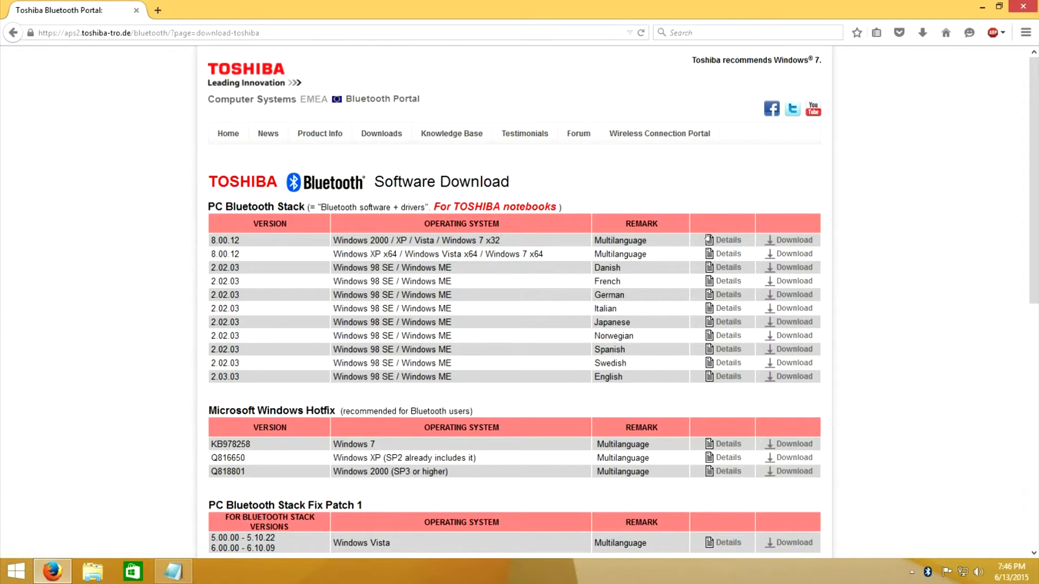
Check this computer's Windows system type against the operating systems listed for PC Bluetooth Stack 8.00.12
{"action": "left_click_drag", "start_coordinate": [501, 240], "coordinate": [486, 240]}
{"action": "left_click_drag", "start_coordinate": [560, 253], "coordinate": [527, 253]}
{"action": "left_click", "coordinate": [527, 254]}
{"action": "key", "text": "super+Pause"}
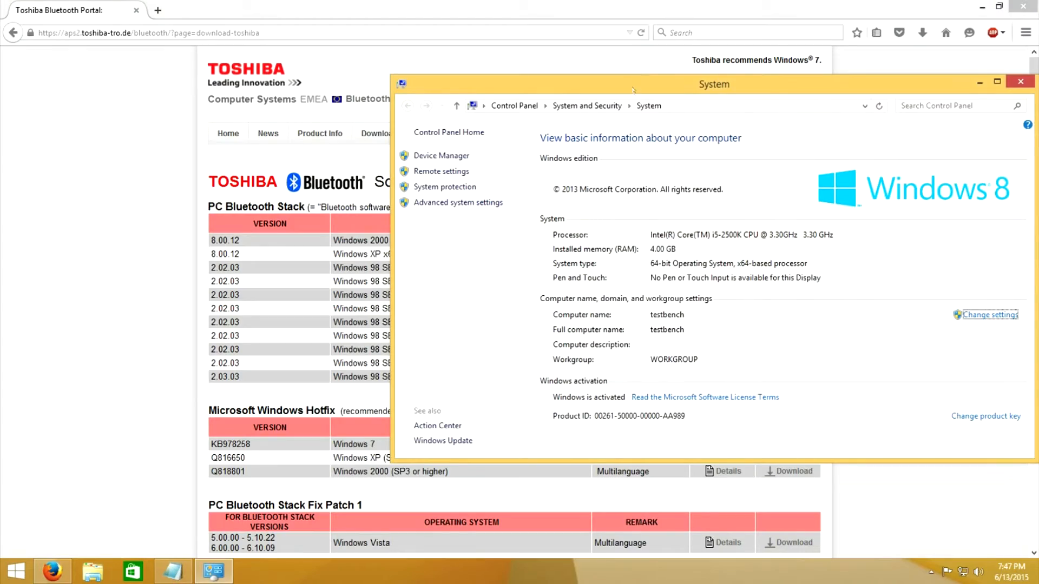
{"action": "left_click_drag", "start_coordinate": [633, 92], "coordinate": [522, 101]}
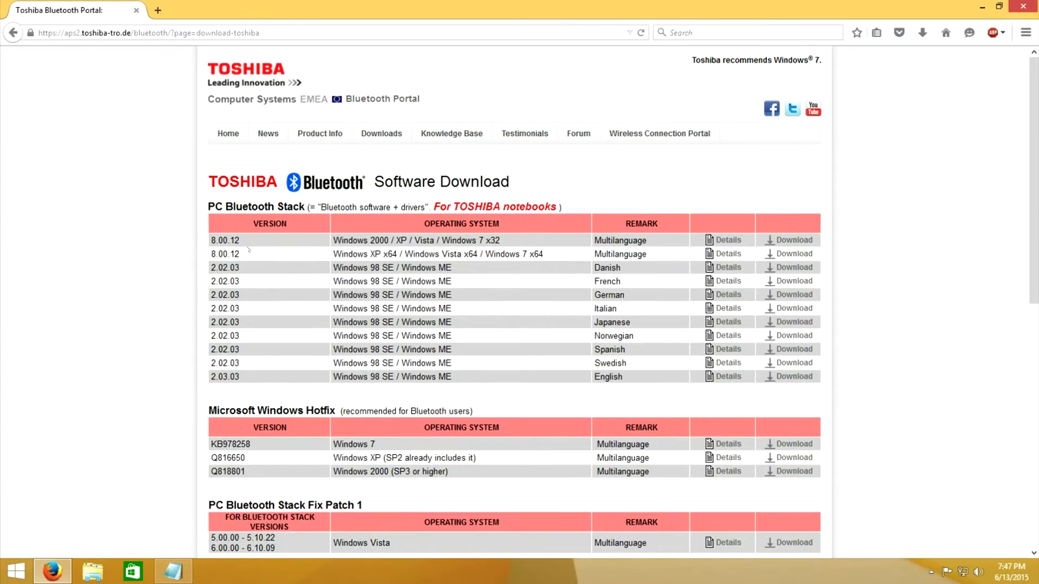
Request PC Bluetooth Stack 8.00.12 for Windows XP x64 / Vista x64 / Windows 7 x64 and accept the licence agreement
{"action": "left_click_drag", "start_coordinate": [326, 260], "coordinate": [649, 254]}
{"action": "left_click", "coordinate": [790, 253]}
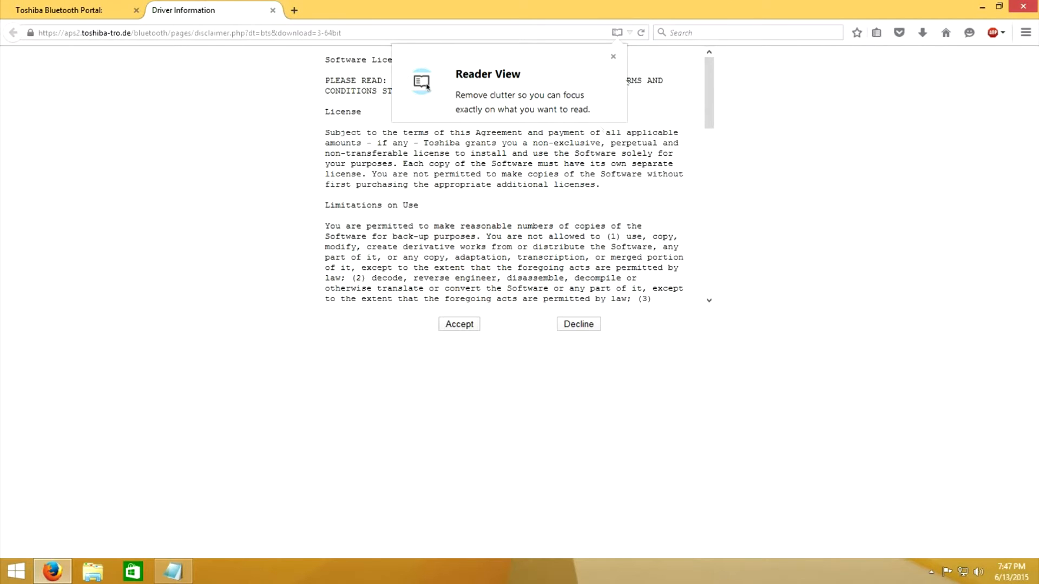
{"action": "left_click", "coordinate": [613, 57]}
{"action": "left_click", "coordinate": [459, 324]}
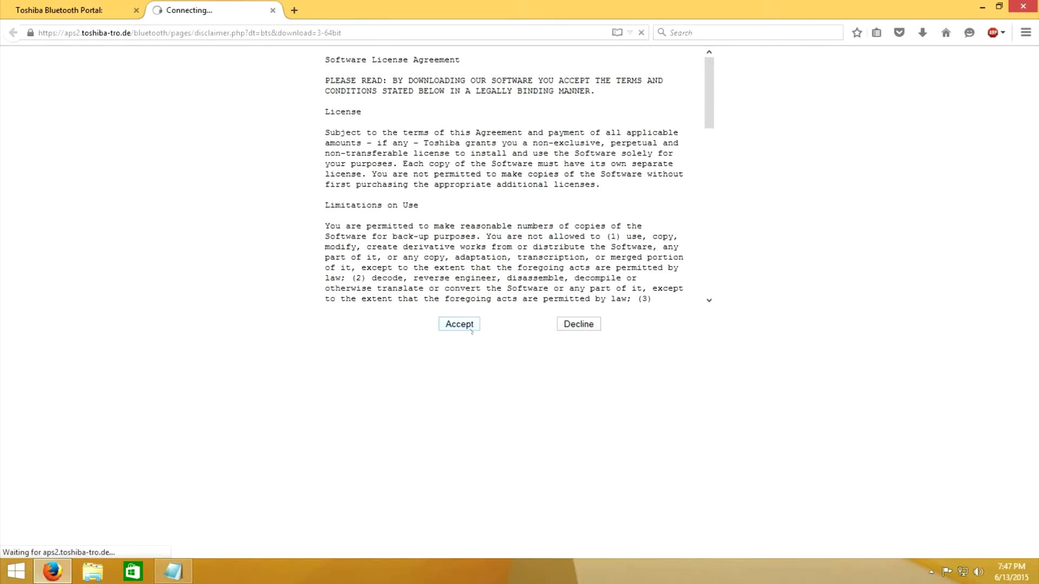
Download BT-stack-64bit-toshiba.zip, choosing to open it with Windows Explorer
{"action": "left_click", "coordinate": [511, 138]}
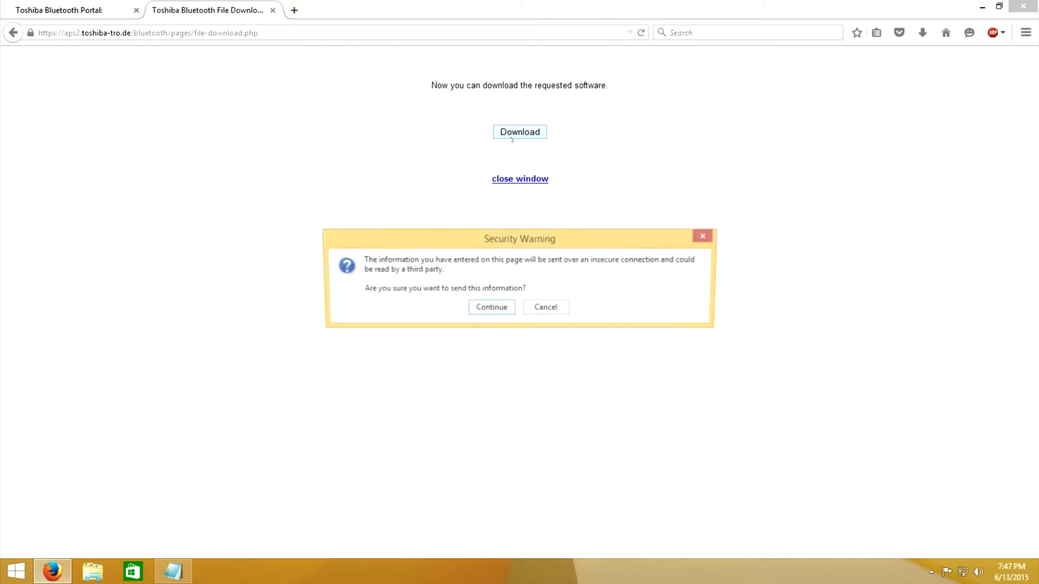
{"action": "left_click", "coordinate": [470, 309]}
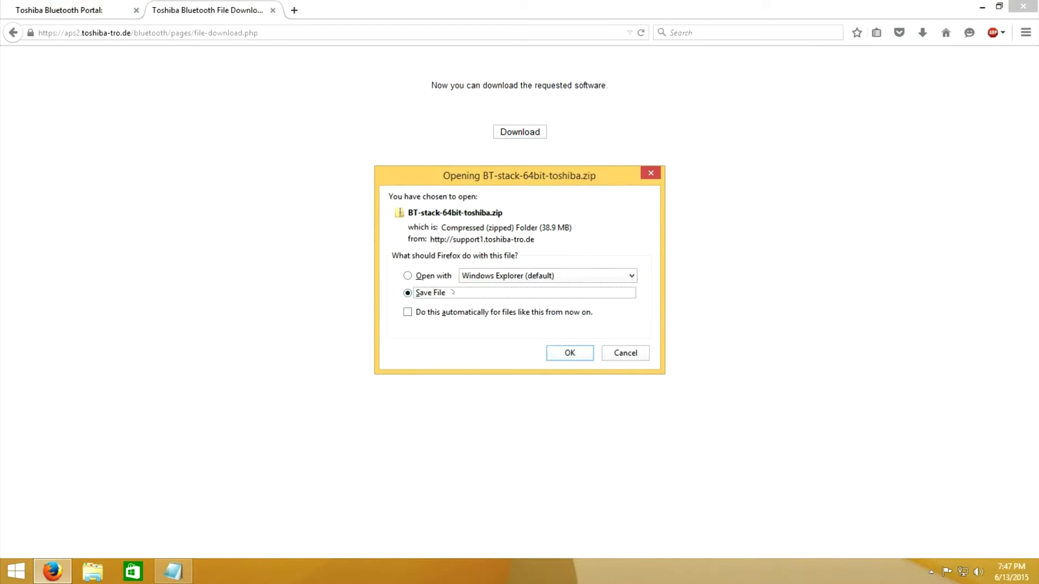
{"action": "left_click", "coordinate": [427, 276]}
{"action": "left_click", "coordinate": [568, 353]}
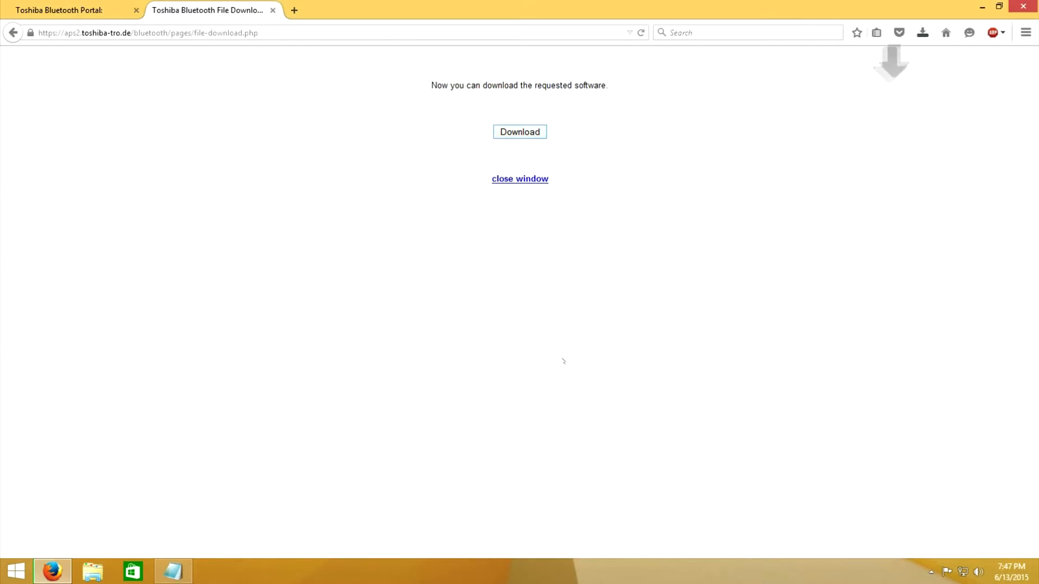
{"action": "left_click", "coordinate": [922, 33]}
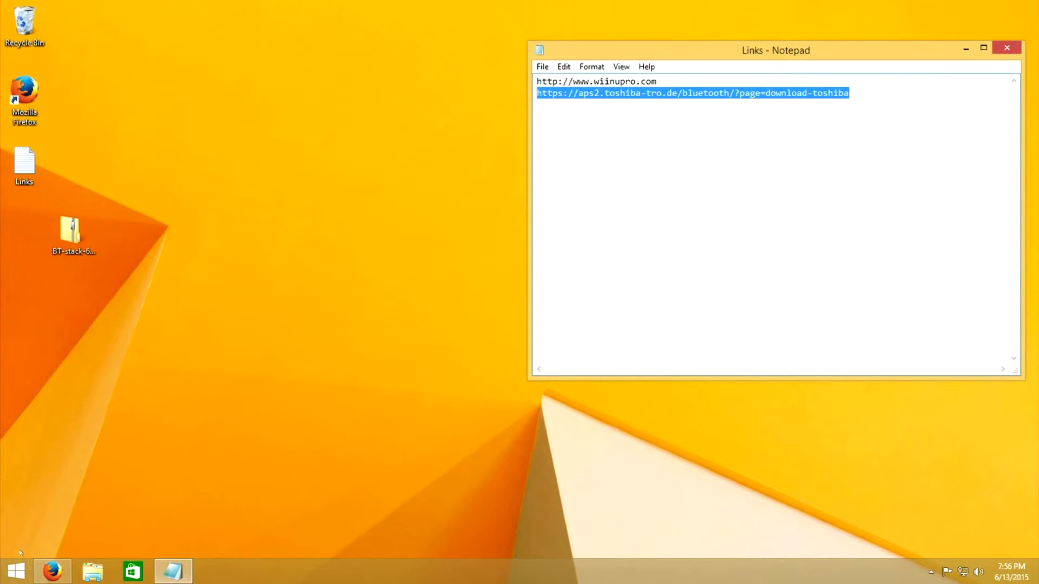
Open the properties of the Generic Bluetooth Radio under Bluetooth in Device Manager
{"action": "right_click", "coordinate": [15, 572]}
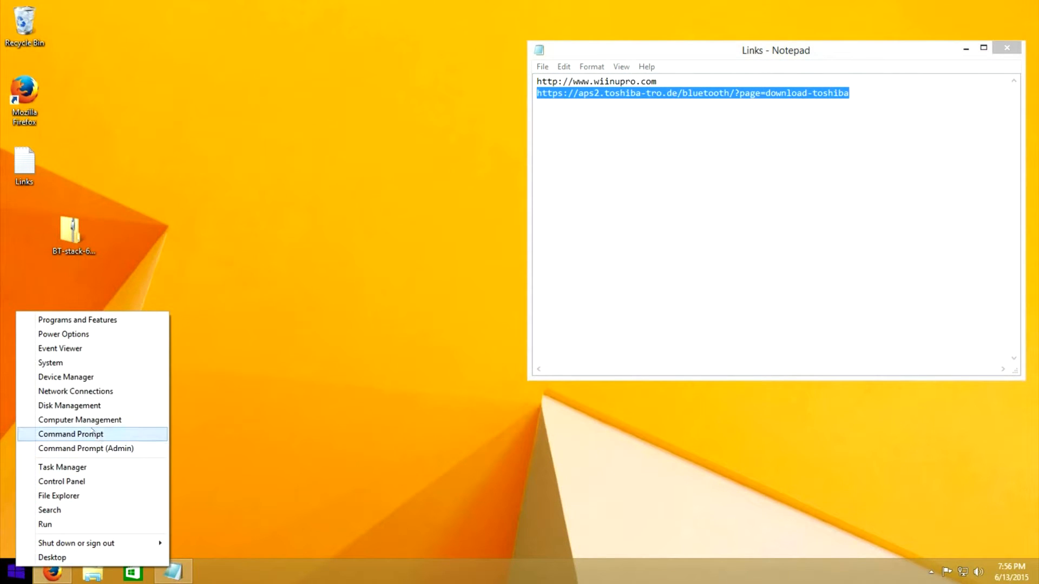
{"action": "left_click", "coordinate": [85, 379]}
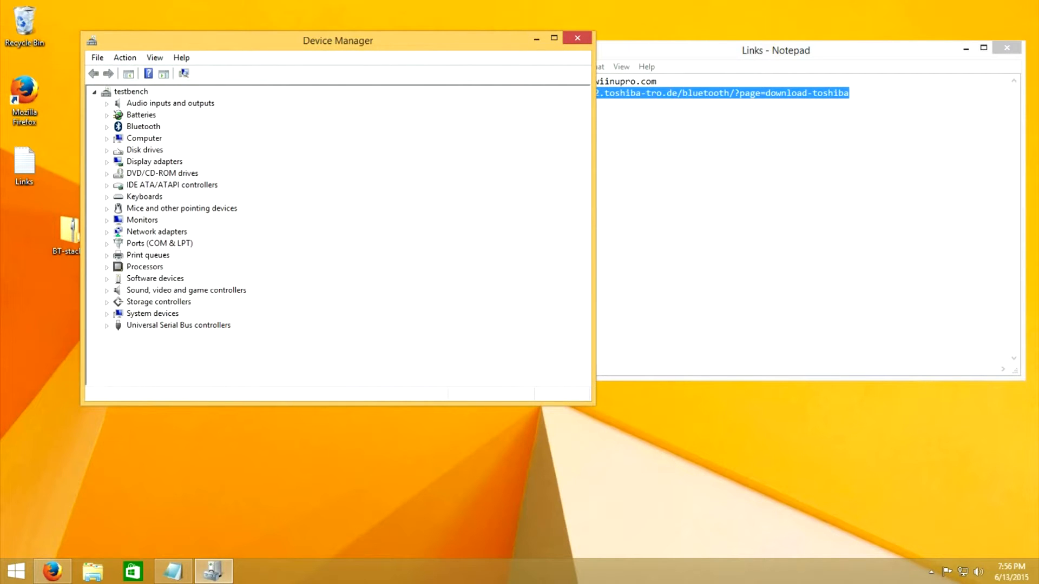
{"action": "left_click", "coordinate": [107, 126]}
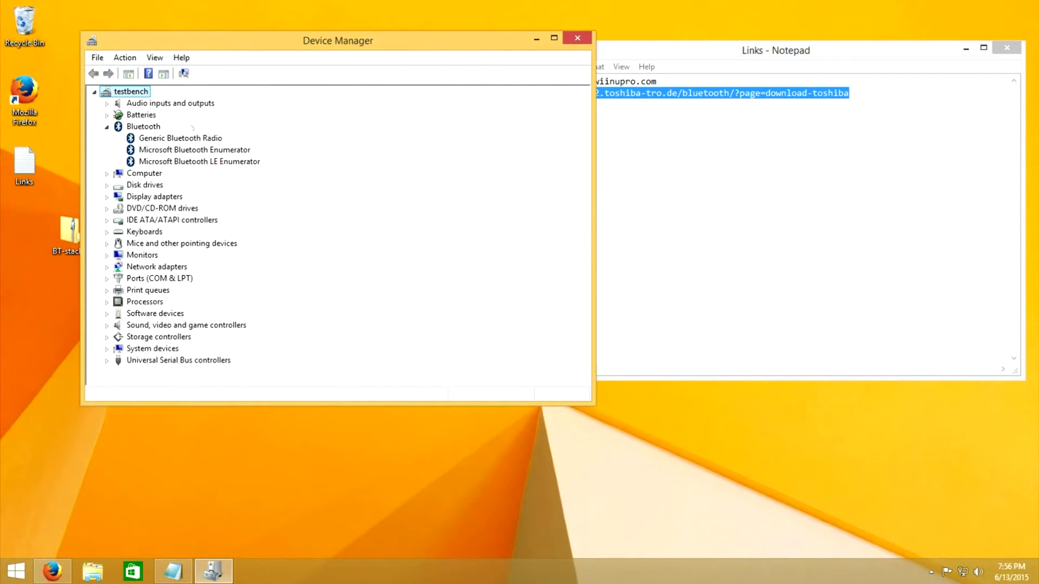
{"action": "left_click", "coordinate": [159, 139]}
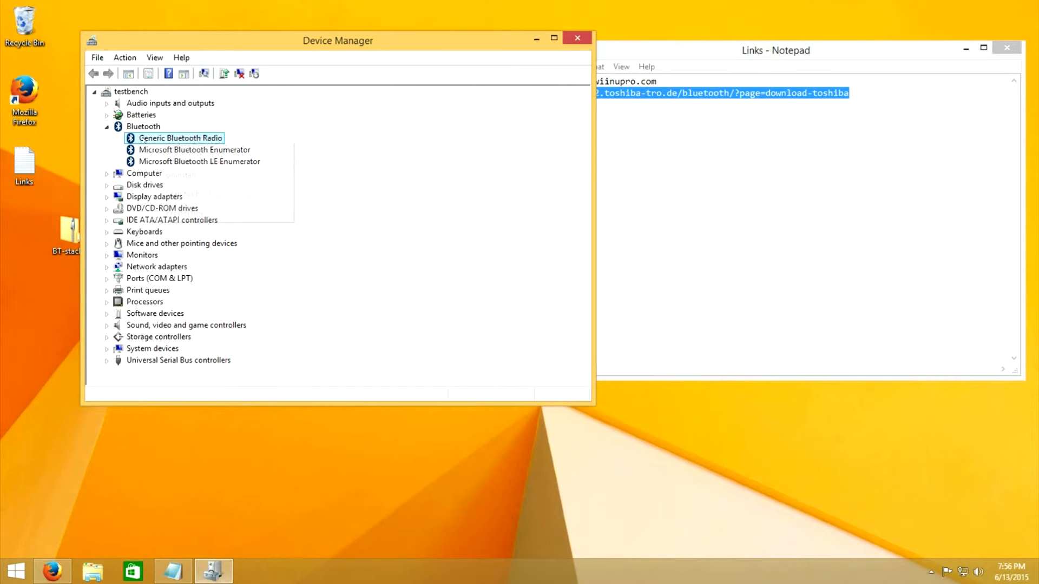
{"action": "right_click", "coordinate": [145, 139]}
{"action": "left_click", "coordinate": [184, 212]}
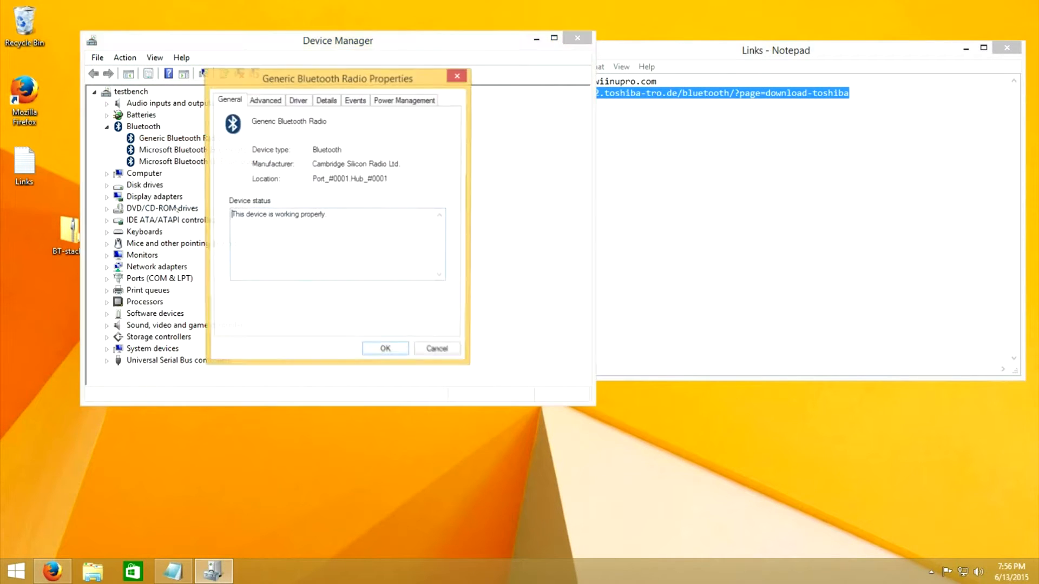
Show the Bluetooth radio's Hardware Ids and copy the value USB\VID_0A12&PID_0001
{"action": "left_click", "coordinate": [283, 102]}
{"action": "left_click", "coordinate": [242, 103]}
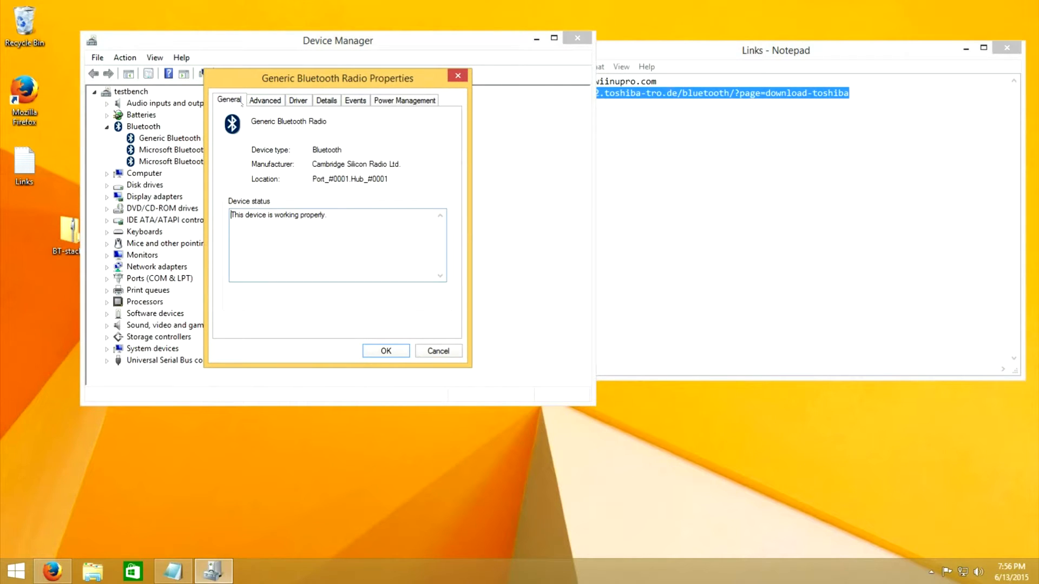
{"action": "left_click", "coordinate": [334, 103]}
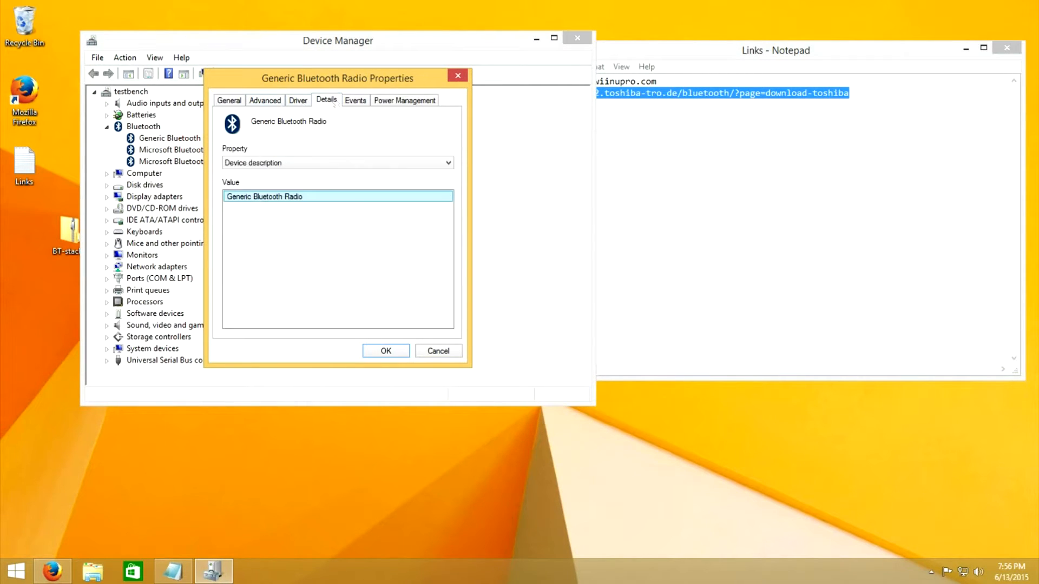
{"action": "left_click", "coordinate": [244, 164]}
{"action": "left_click", "coordinate": [265, 182]}
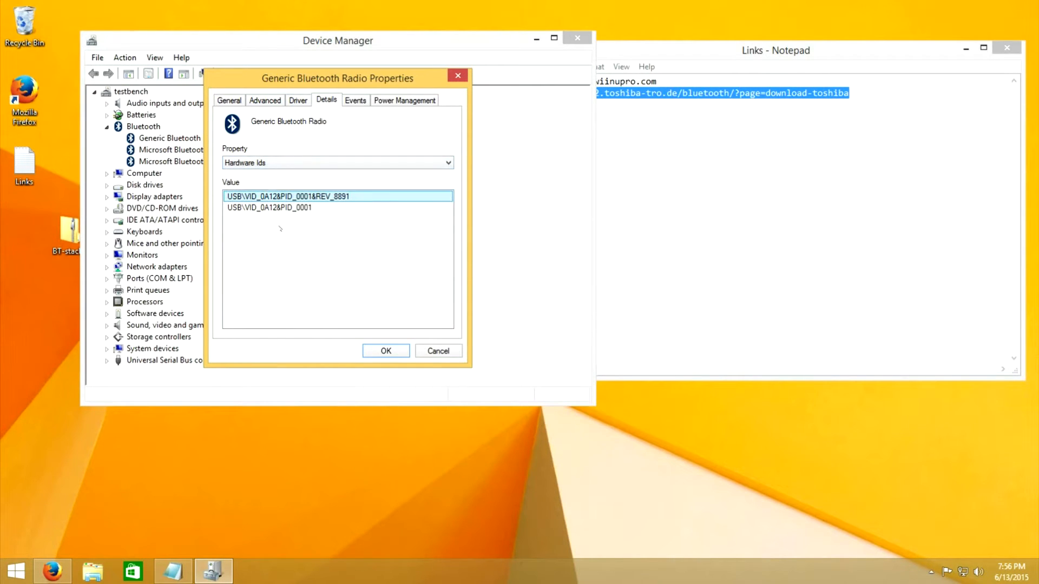
{"action": "left_click", "coordinate": [277, 210]}
{"action": "right_click", "coordinate": [275, 208]}
{"action": "left_click", "coordinate": [292, 213]}
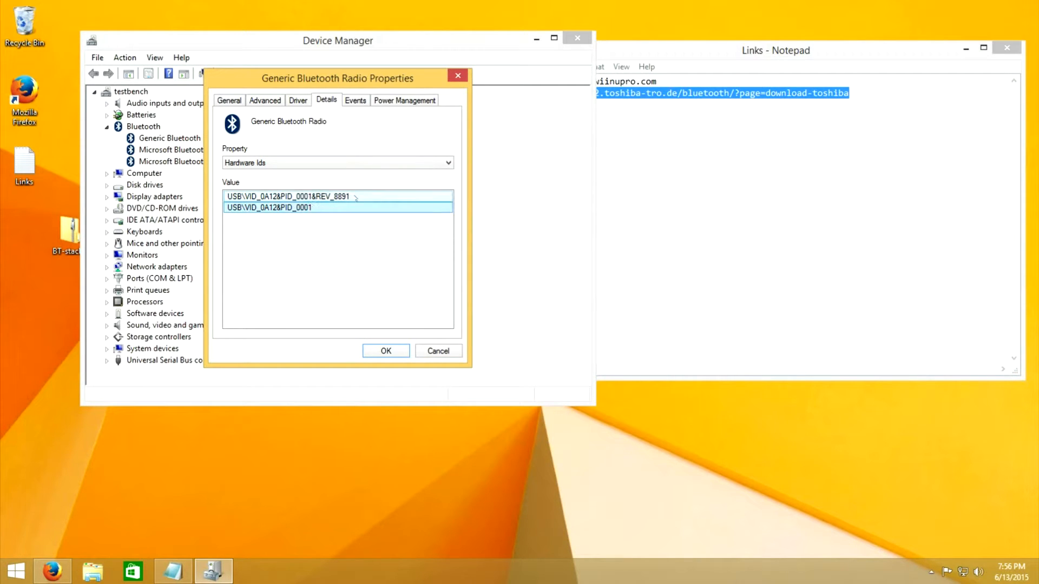
Paste the copied hardware ID on a new line below the URLs in the Links file and close the file
{"action": "left_click", "coordinate": [698, 94]}
{"action": "left_click", "coordinate": [849, 93]}
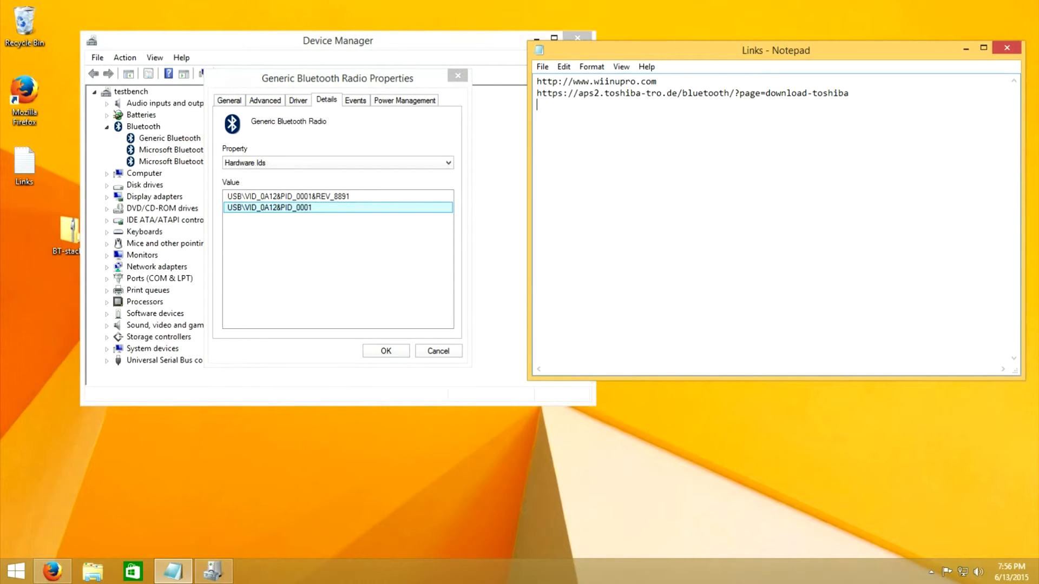
{"action": "key", "text": "Return"}
{"action": "key", "text": "ctrl+v"}
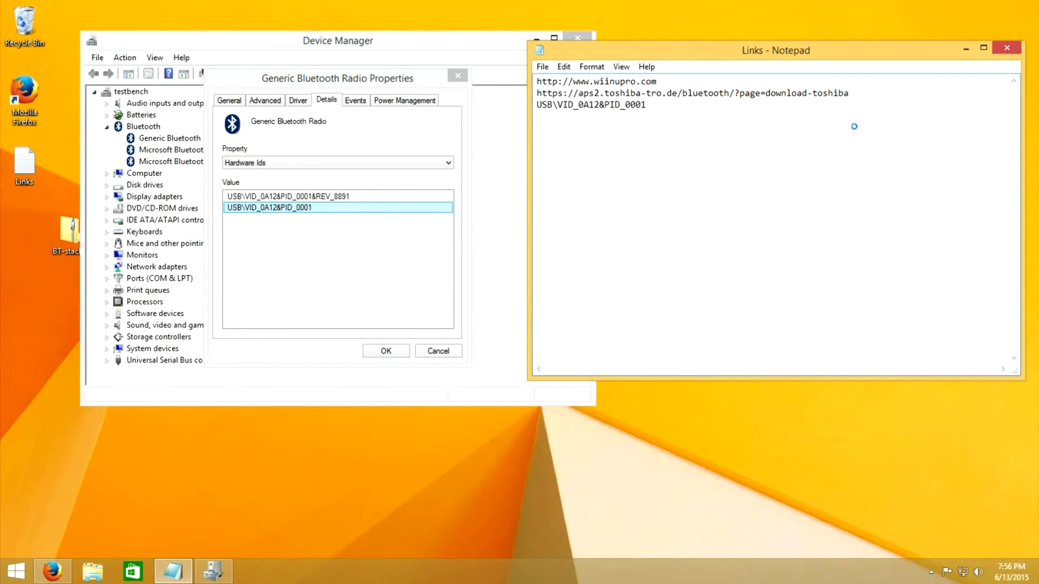
{"action": "left_click", "coordinate": [1006, 48]}
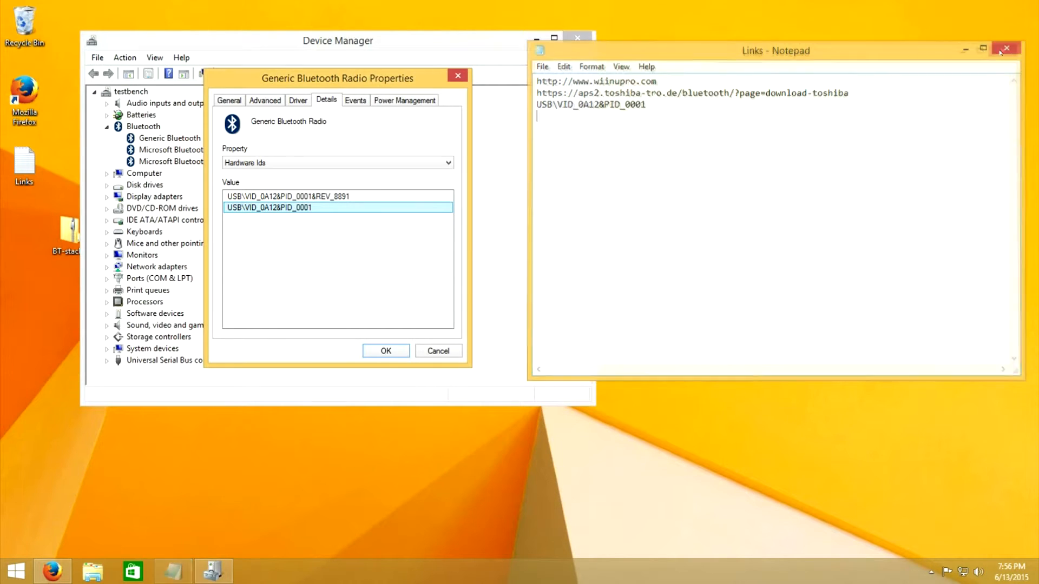
Close the radio's properties and uninstall the Generic Bluetooth Radio device
{"action": "left_click", "coordinate": [363, 346]}
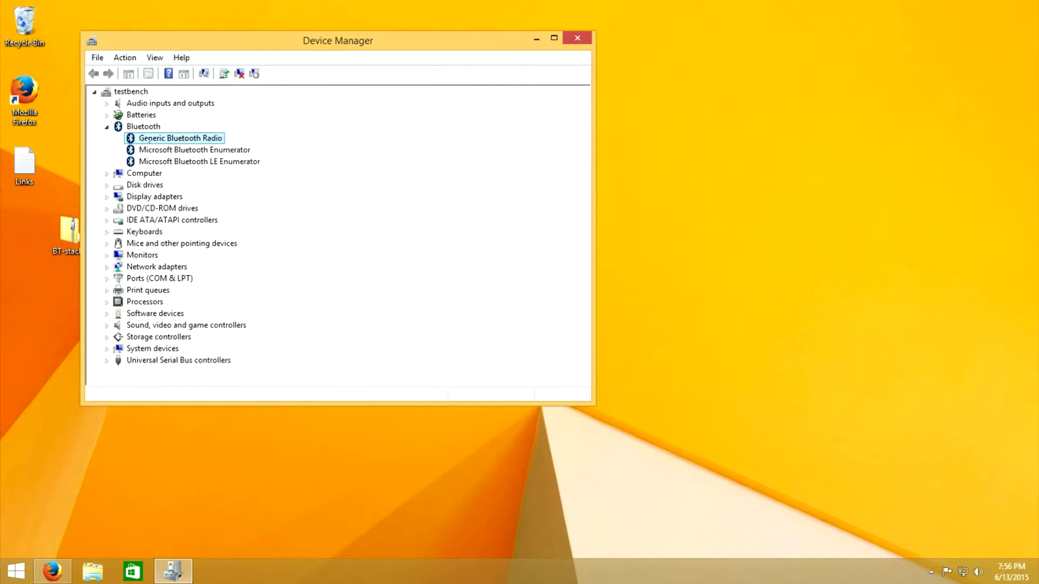
{"action": "right_click", "coordinate": [147, 138]}
{"action": "left_click", "coordinate": [173, 172]}
{"action": "left_click", "coordinate": [521, 331]}
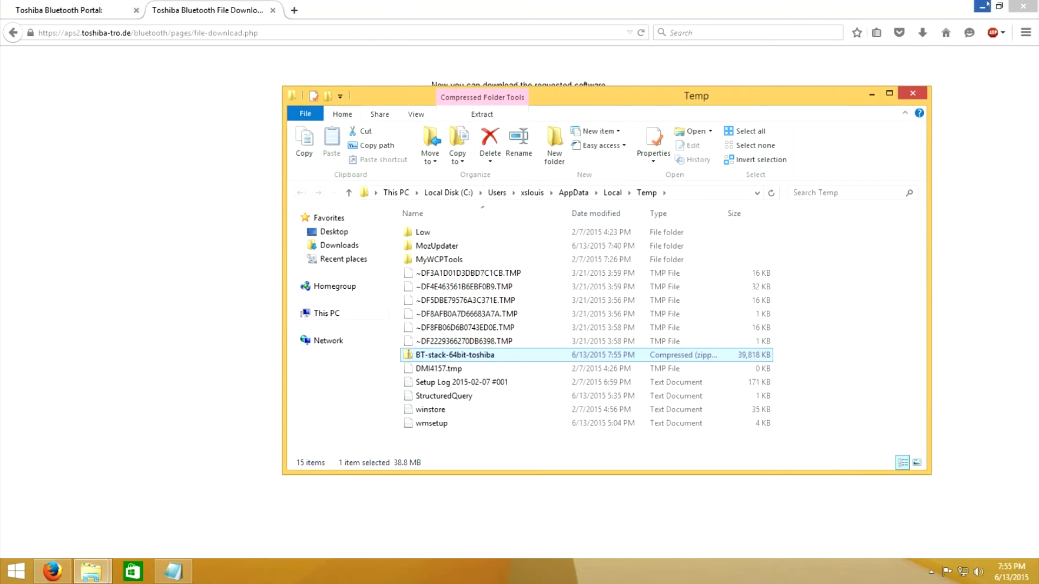
Move BT-stack-64bit-toshiba from the Temp folder to the desktop and close the folder window
{"action": "left_click", "coordinate": [981, 7]}
{"action": "left_click_drag", "start_coordinate": [428, 357], "coordinate": [64, 261]}
{"action": "left_click", "coordinate": [906, 93]}
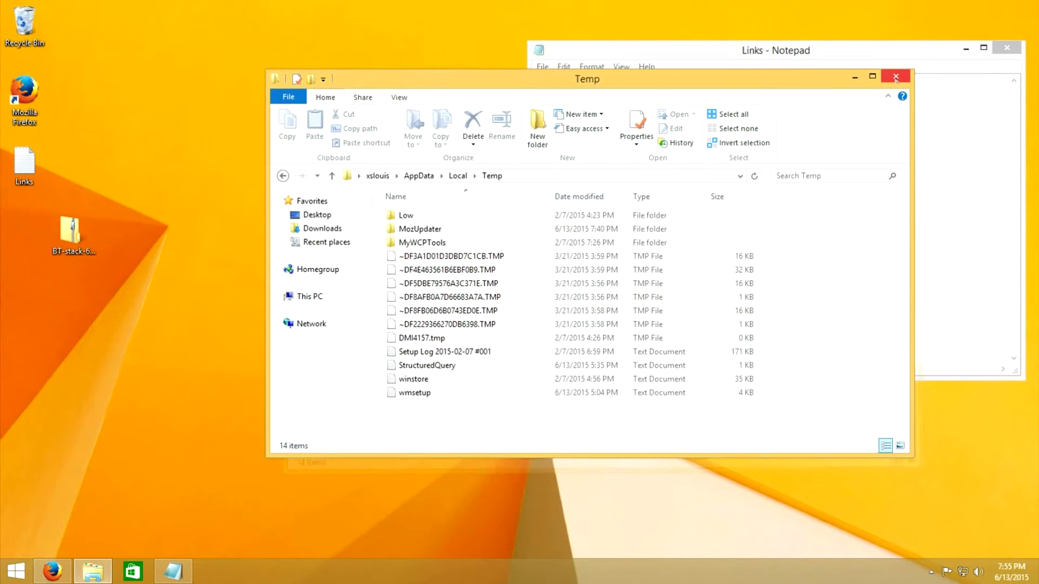
{"action": "left_click", "coordinate": [898, 80]}
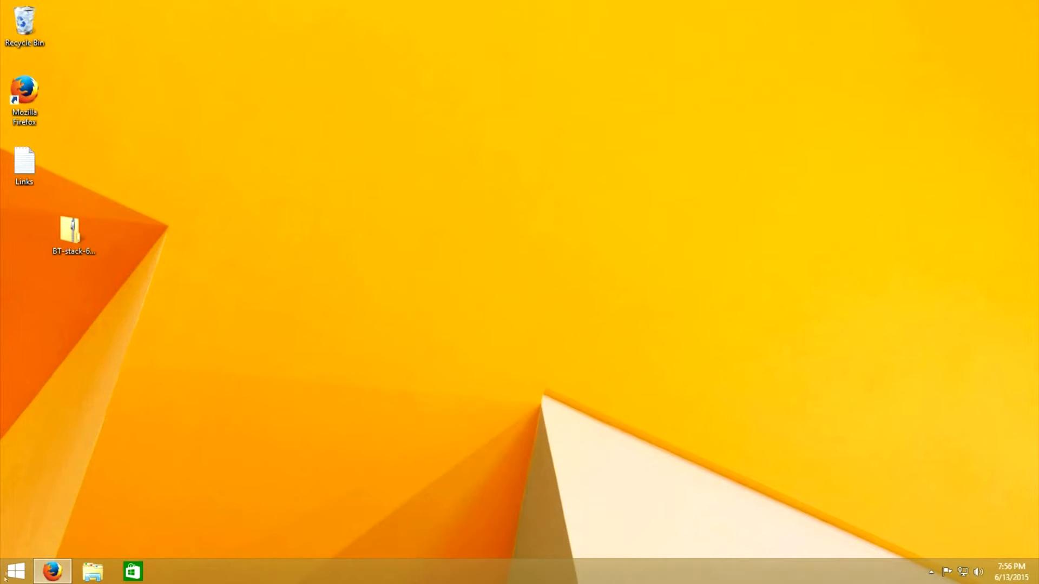
Shut down the computer and, once it is running again, dismiss the lock screen to return to the desktop
{"action": "left_click", "coordinate": [11, 572]}
{"action": "left_click", "coordinate": [957, 53]}
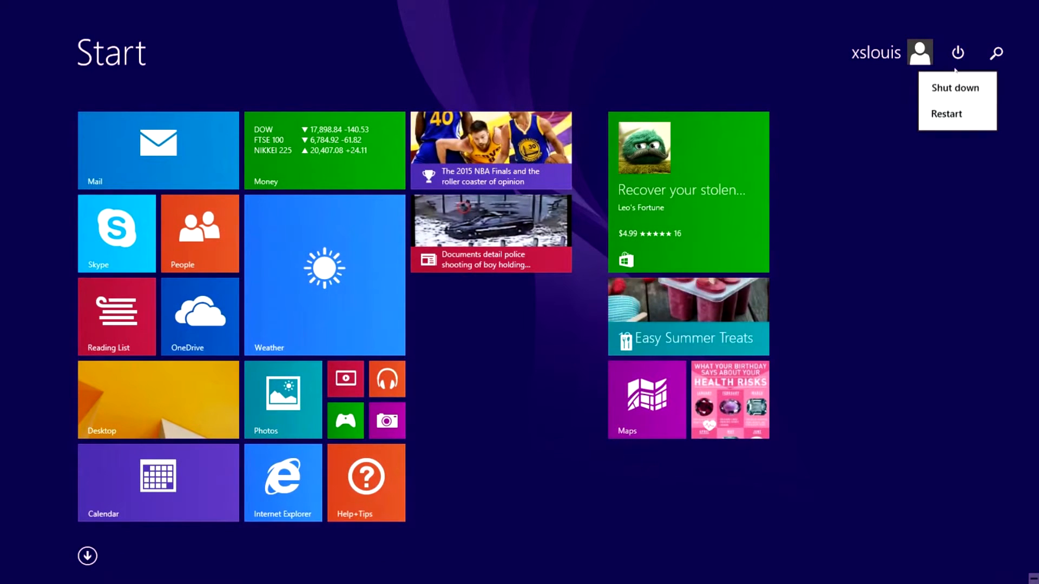
{"action": "left_click", "coordinate": [954, 86]}
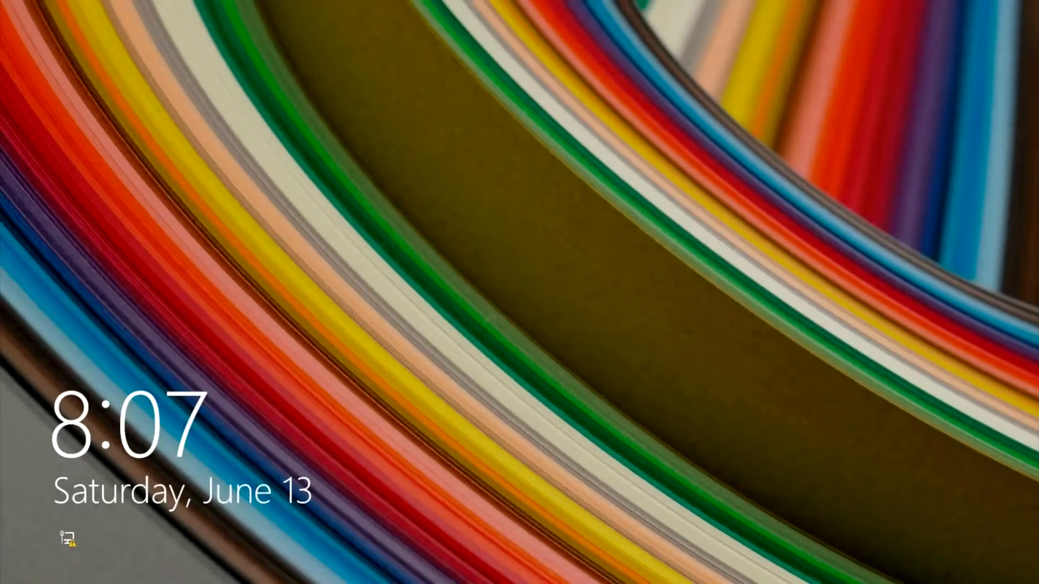
{"action": "left_click", "coordinate": [665, 82]}
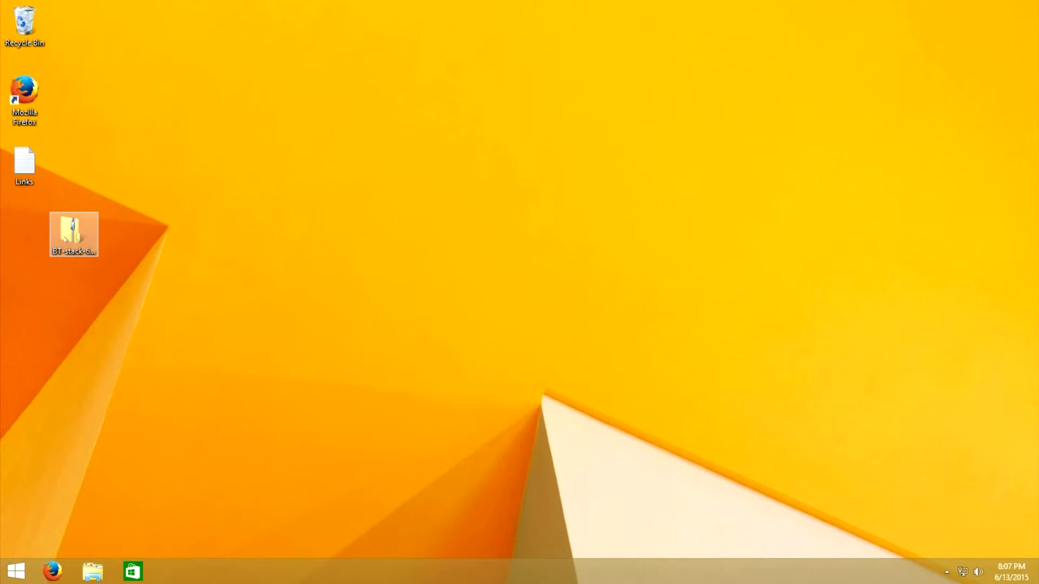
Run v80012T_20110809_x64 from the BT-stack-64bit-toshiba archive on the desktop, allow it to make changes, and close the archive window
{"action": "left_click", "coordinate": [70, 235]}
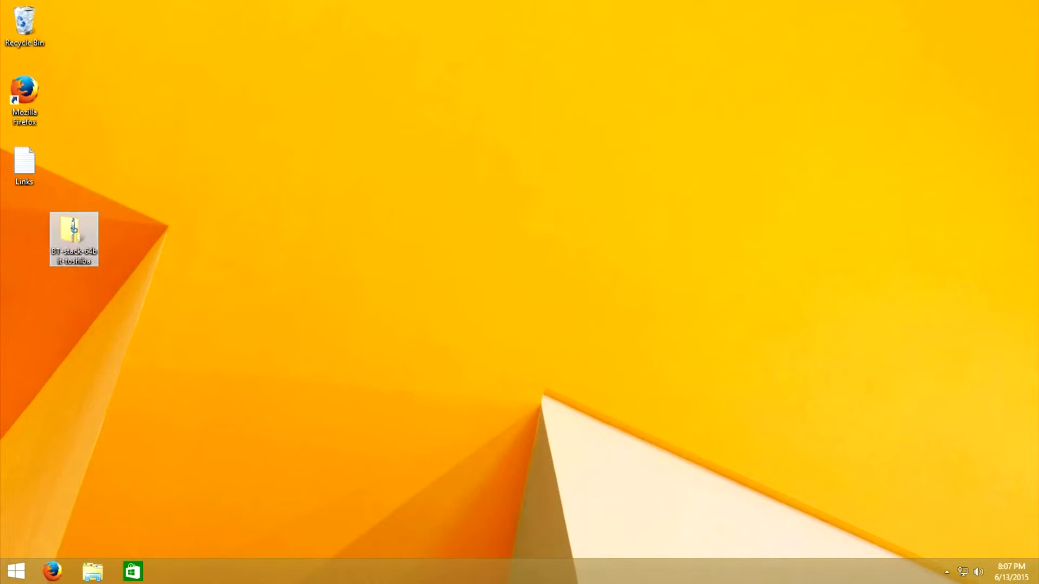
{"action": "double_click", "coordinate": [70, 238]}
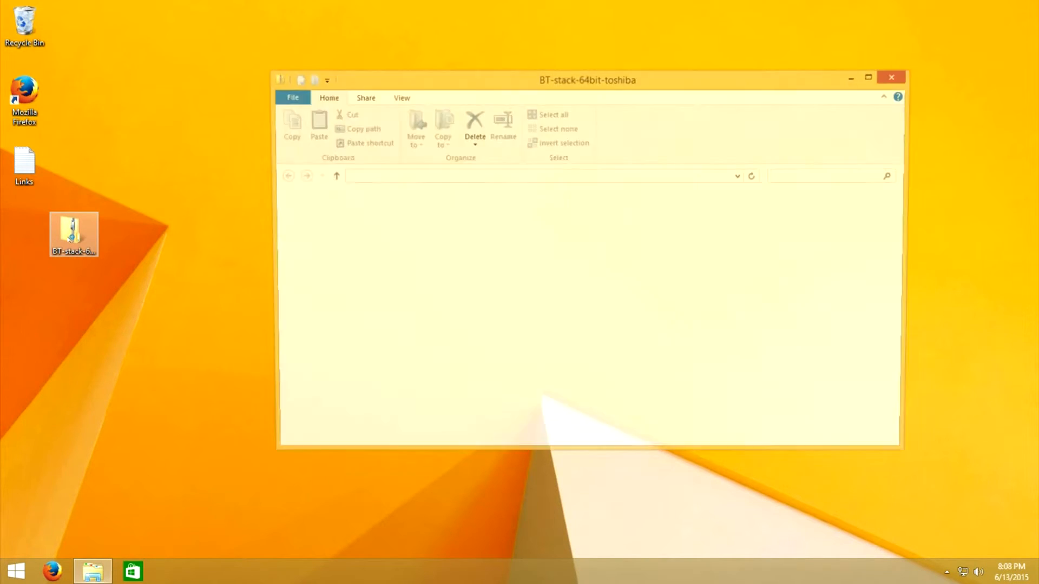
{"action": "left_click", "coordinate": [463, 216]}
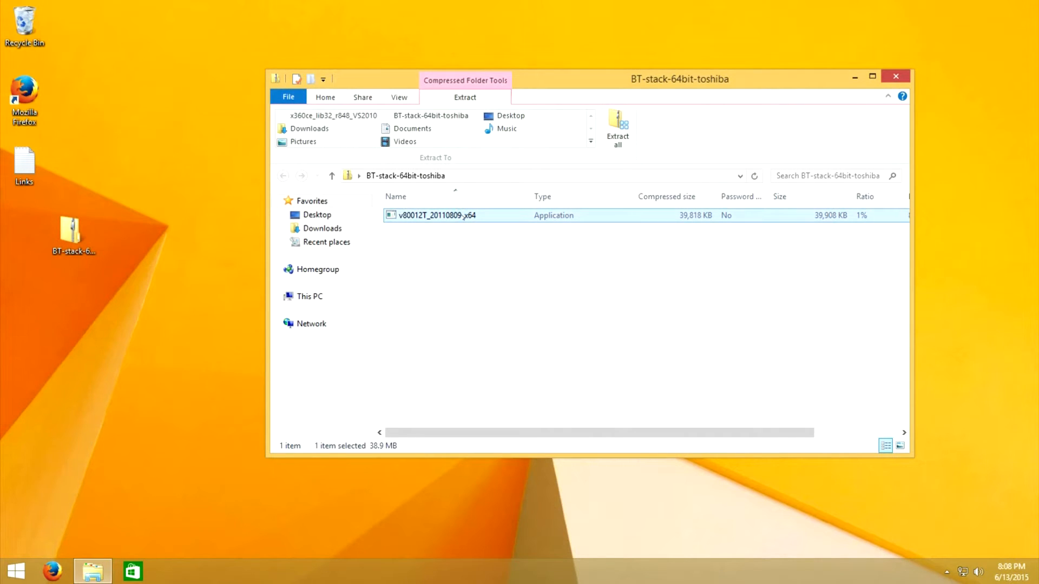
{"action": "double_click", "coordinate": [464, 215]}
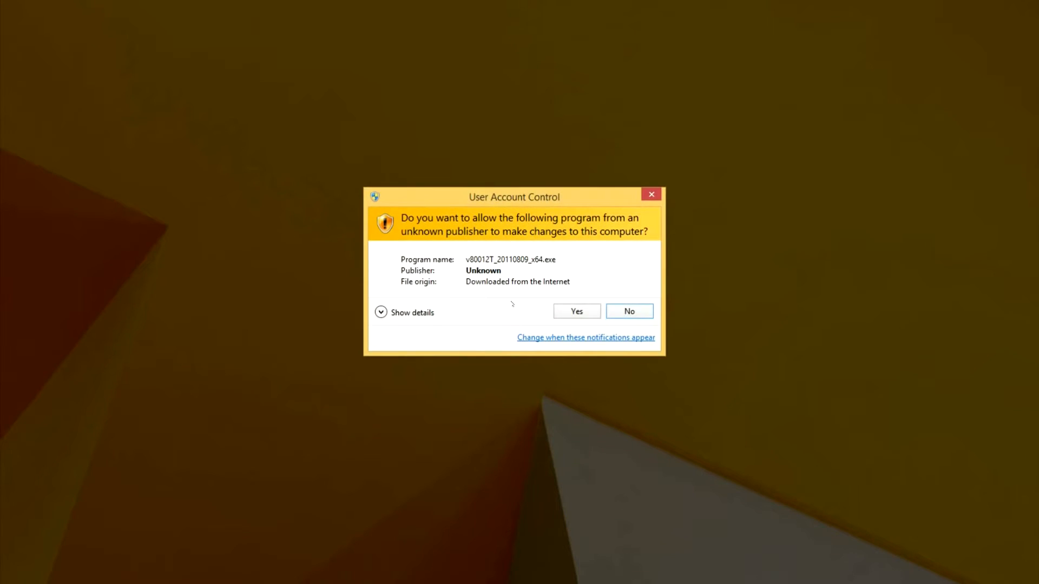
{"action": "left_click", "coordinate": [572, 311]}
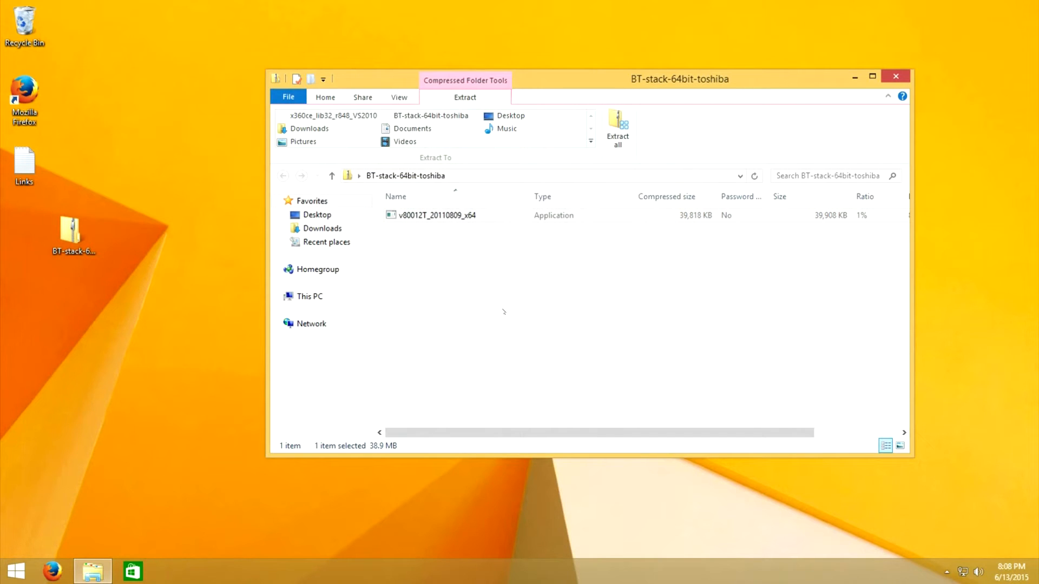
{"action": "left_click", "coordinate": [891, 79]}
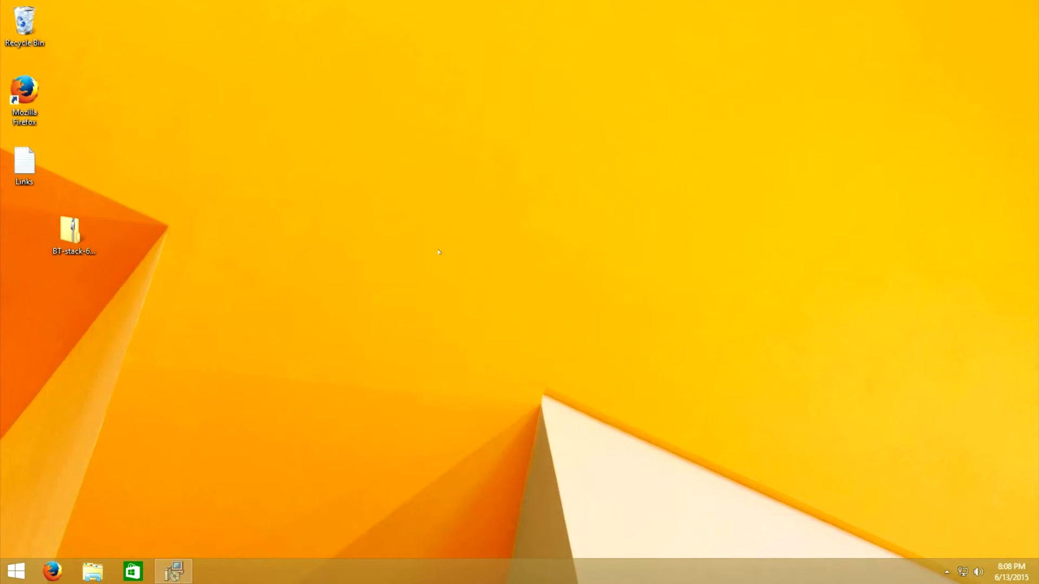
Proceed past the installer's welcome page, accept the Toshiba license agreement terms, and start installing the Bluetooth stack
{"action": "left_click", "coordinate": [588, 384]}
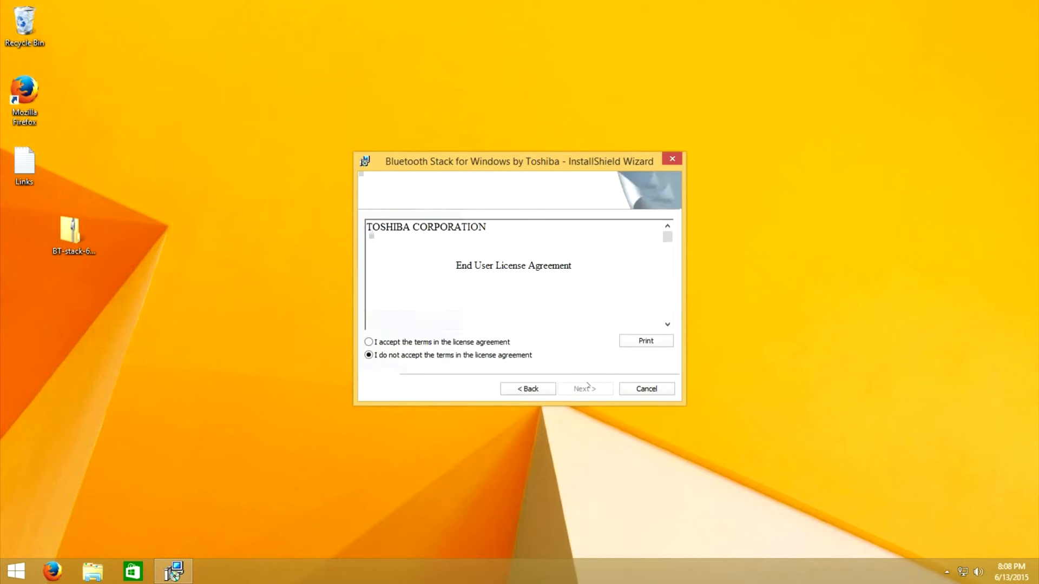
{"action": "key", "text": "alt+a"}
{"action": "left_click", "coordinate": [573, 394]}
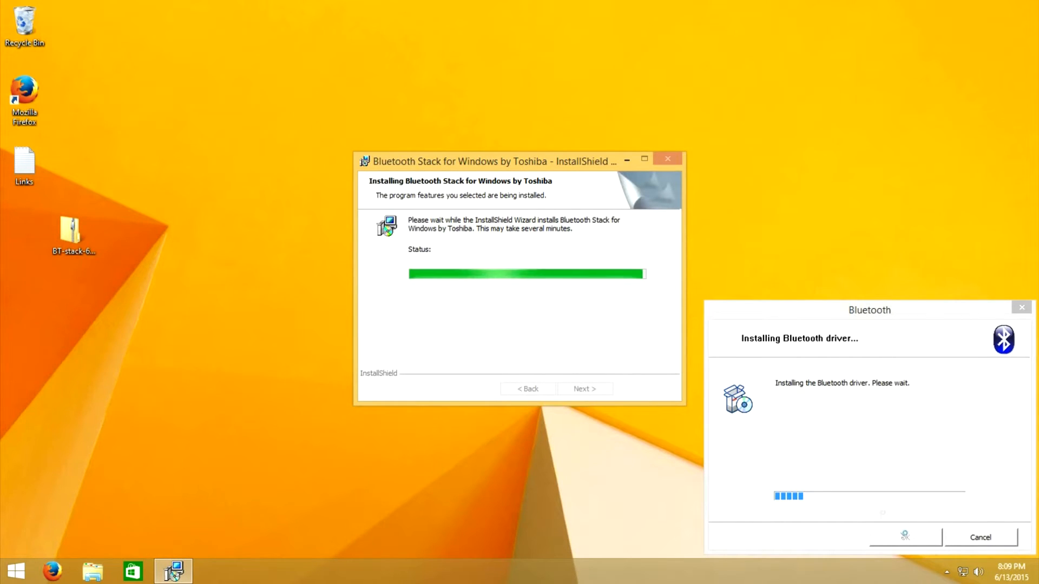
{"action": "left_click", "coordinate": [946, 572]}
{"action": "left_click", "coordinate": [946, 572]}
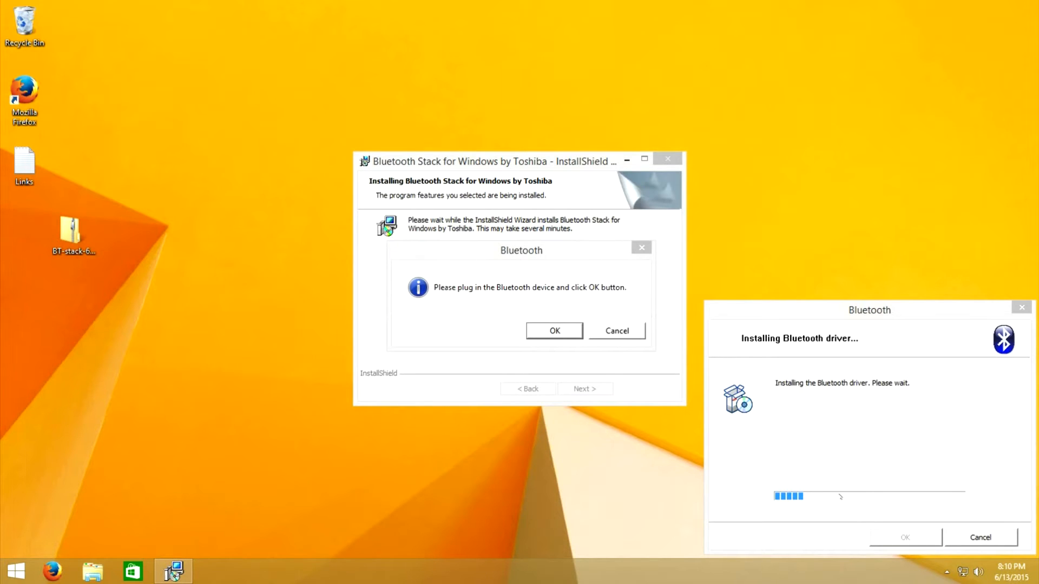
{"action": "left_click", "coordinate": [493, 263]}
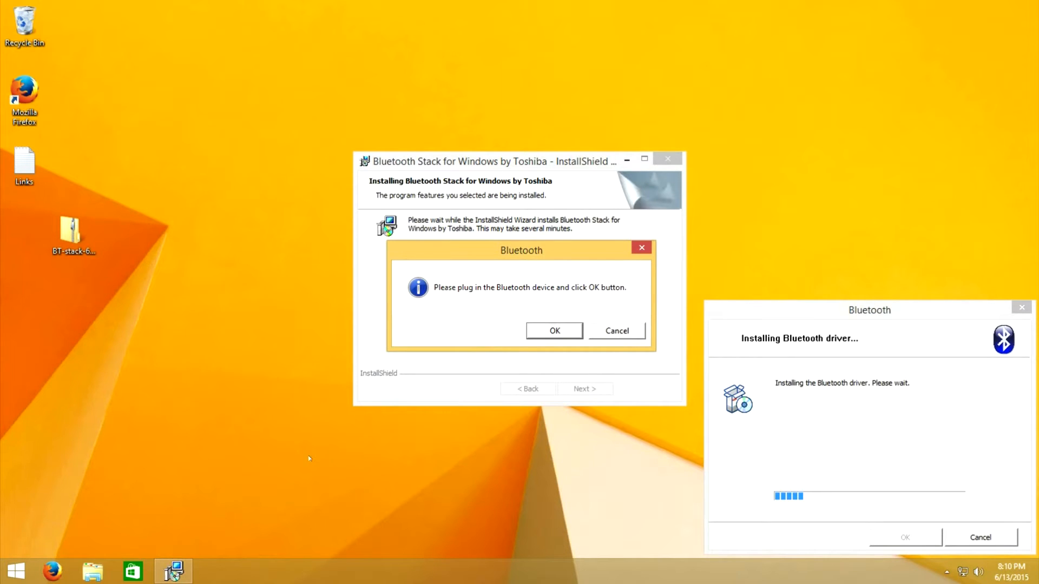
Browse to the Program Files (x86)\Toshiba\Bluetooth Toshiba Stack folder on Local Disk (C:), keeping the file window clear of the Bluetooth prompts
{"action": "left_click", "coordinate": [93, 579]}
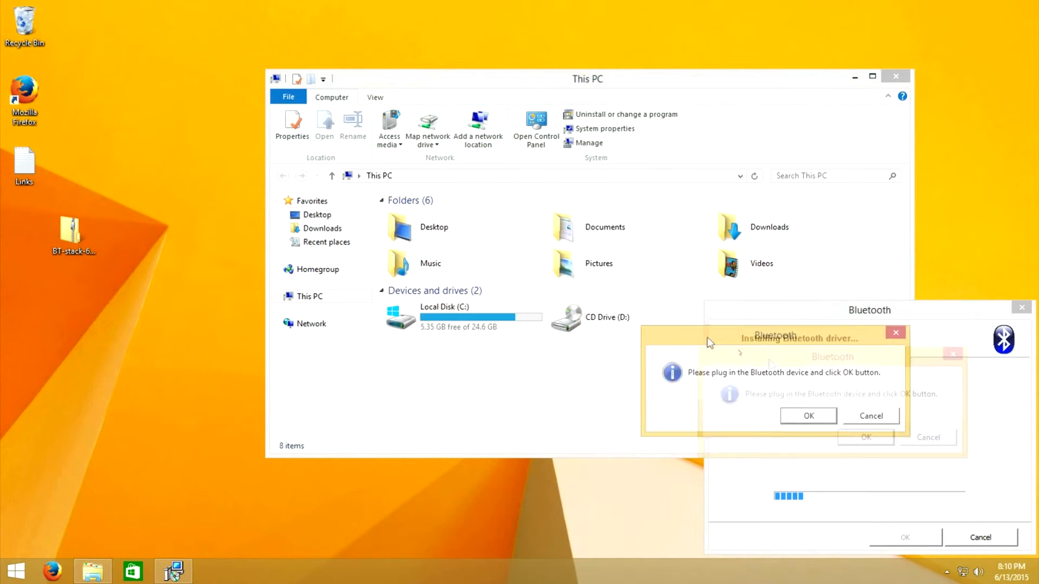
{"action": "left_click_drag", "start_coordinate": [506, 83], "coordinate": [300, 58]}
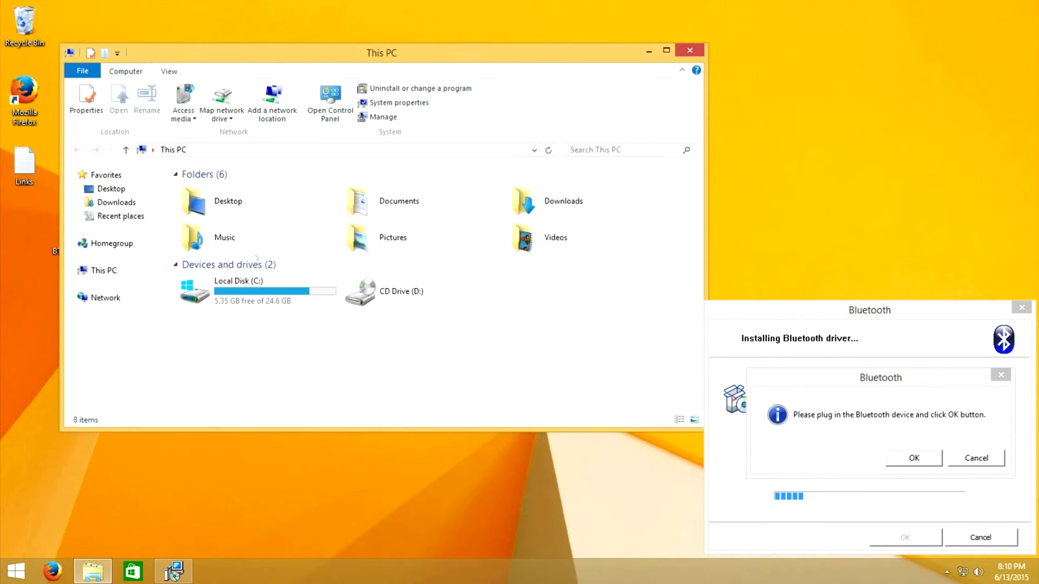
{"action": "left_click", "coordinate": [264, 295]}
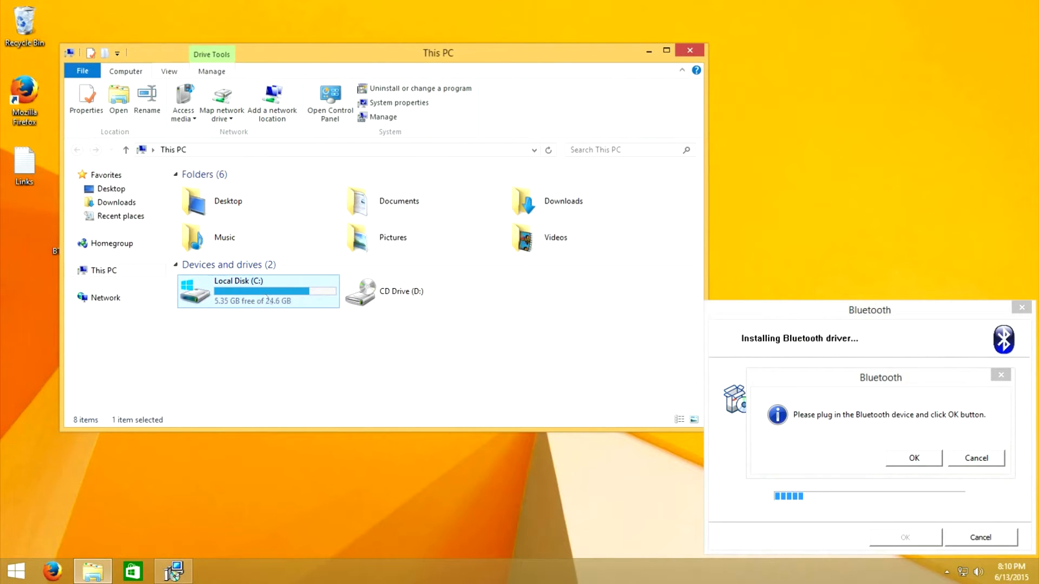
{"action": "double_click", "coordinate": [275, 303]}
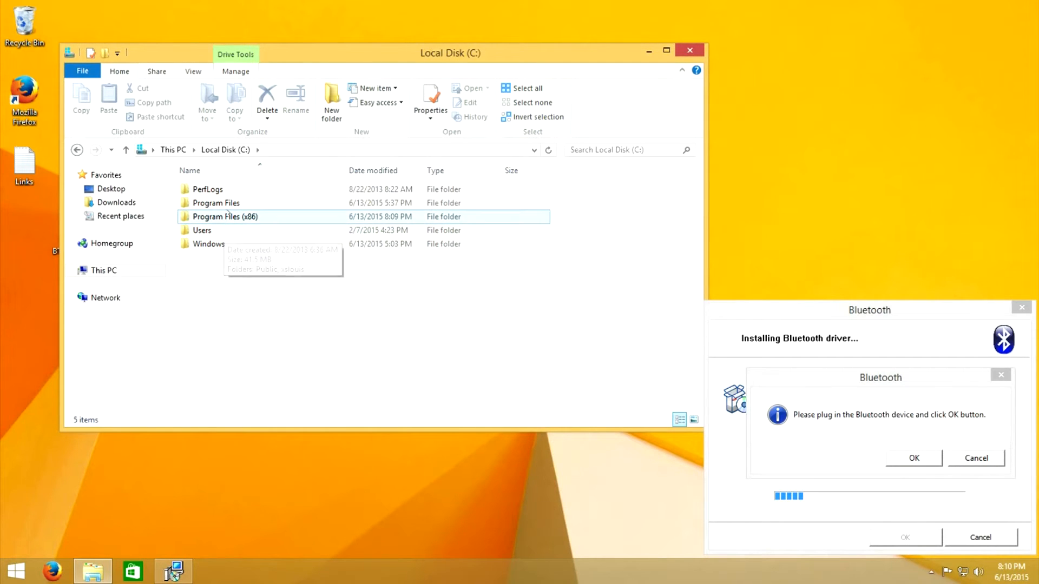
{"action": "double_click", "coordinate": [226, 203]}
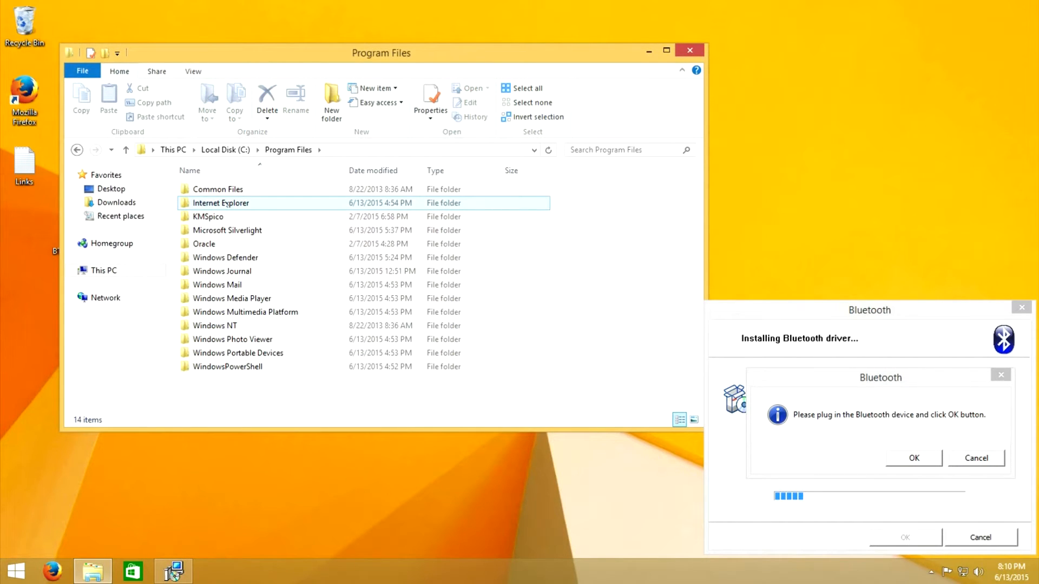
{"action": "left_click", "coordinate": [225, 150]}
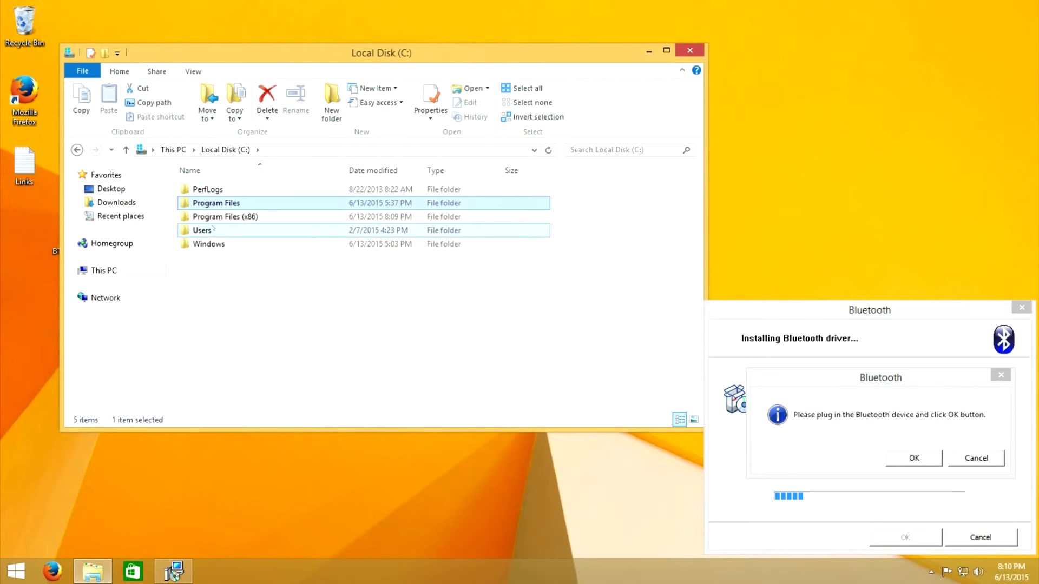
{"action": "left_click", "coordinate": [212, 220]}
{"action": "double_click", "coordinate": [211, 221]}
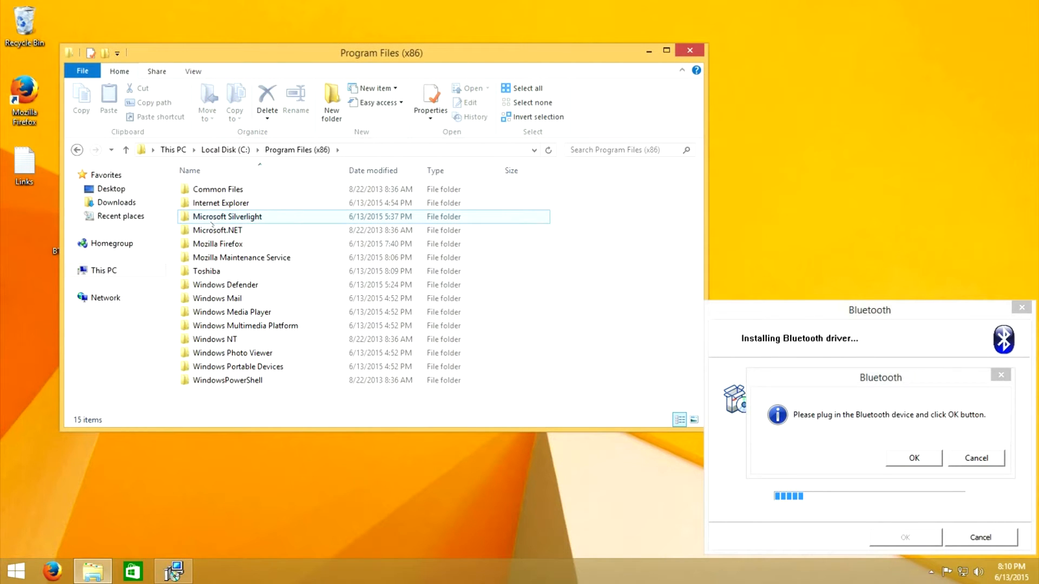
{"action": "double_click", "coordinate": [223, 271]}
{"action": "double_click", "coordinate": [222, 189]}
Open the tosrfusb folder inside the Bluetooth Toshiba Stack's Drivers folder
{"action": "scroll", "coordinate": [234, 246], "scroll_direction": "down", "scroll_amount": 1}
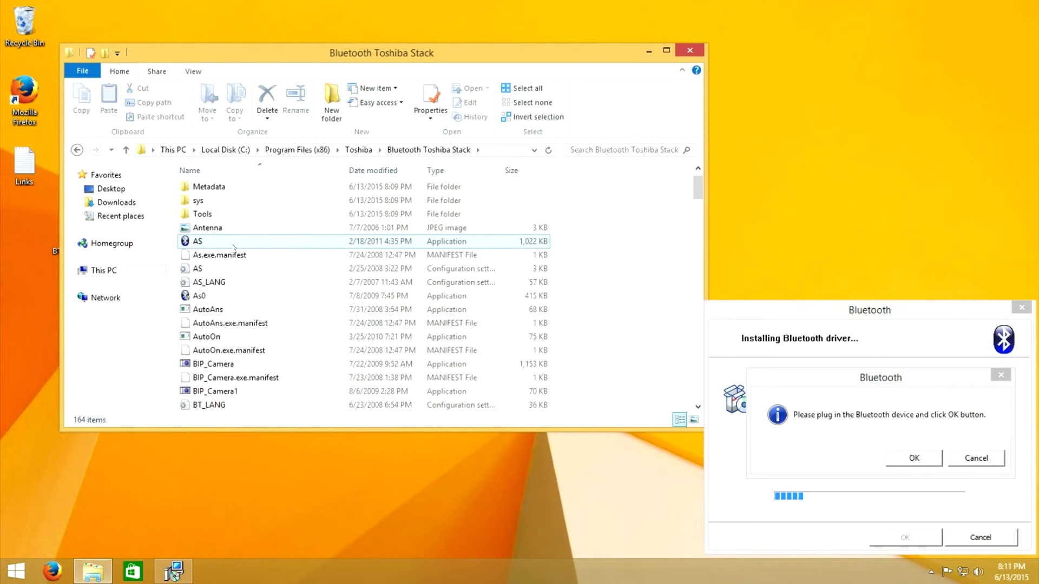
{"action": "scroll", "coordinate": [234, 247], "scroll_direction": "down", "scroll_amount": 5}
{"action": "scroll", "coordinate": [233, 245], "scroll_direction": "down", "scroll_amount": 5}
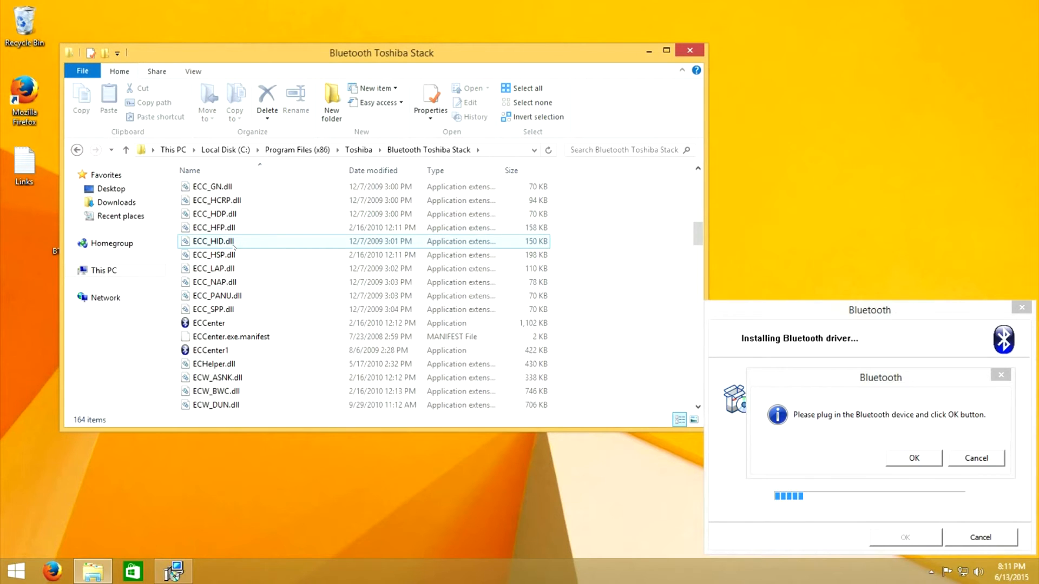
{"action": "scroll", "coordinate": [230, 216], "scroll_direction": "up", "scroll_amount": 10}
{"action": "double_click", "coordinate": [222, 189]}
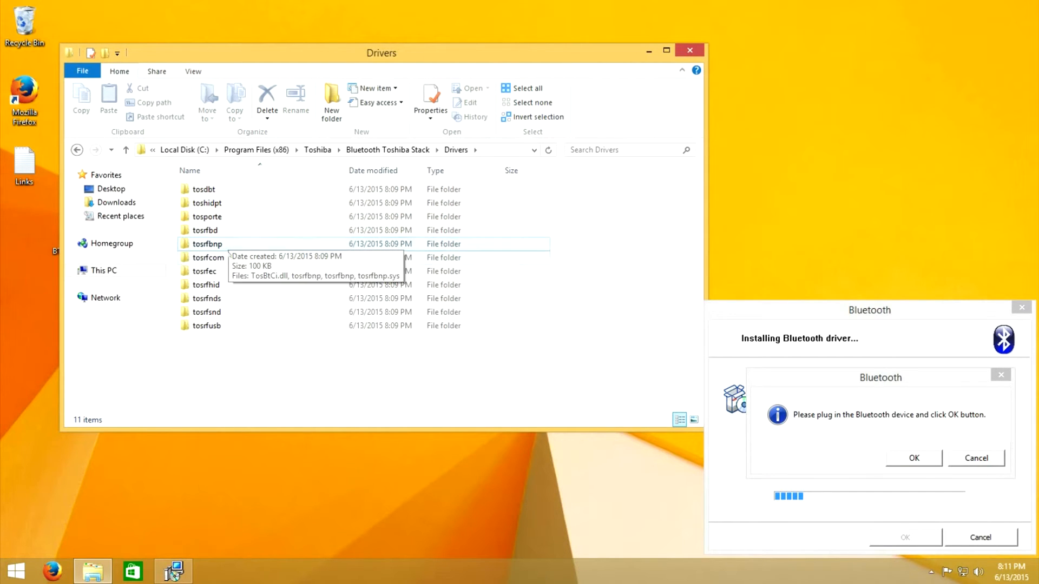
{"action": "double_click", "coordinate": [221, 326]}
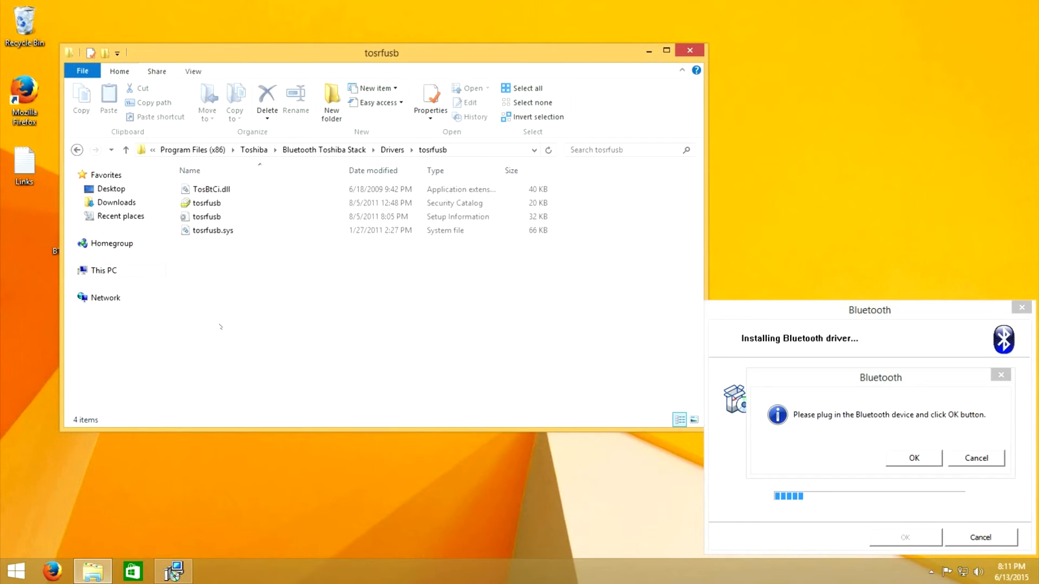
Move the tosrfusb setup information file to the desktop, granting administrator permission for the move
{"action": "left_click_drag", "start_coordinate": [246, 59], "coordinate": [390, 50]}
{"action": "left_click_drag", "start_coordinate": [353, 204], "coordinate": [40, 227]}
{"action": "left_click", "coordinate": [43, 249]}
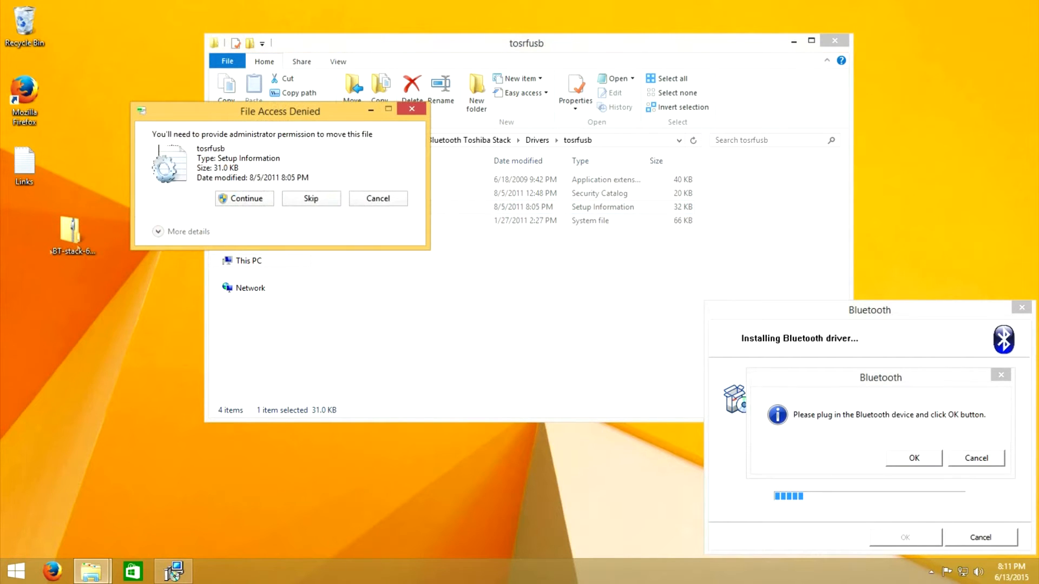
{"action": "left_click", "coordinate": [262, 199]}
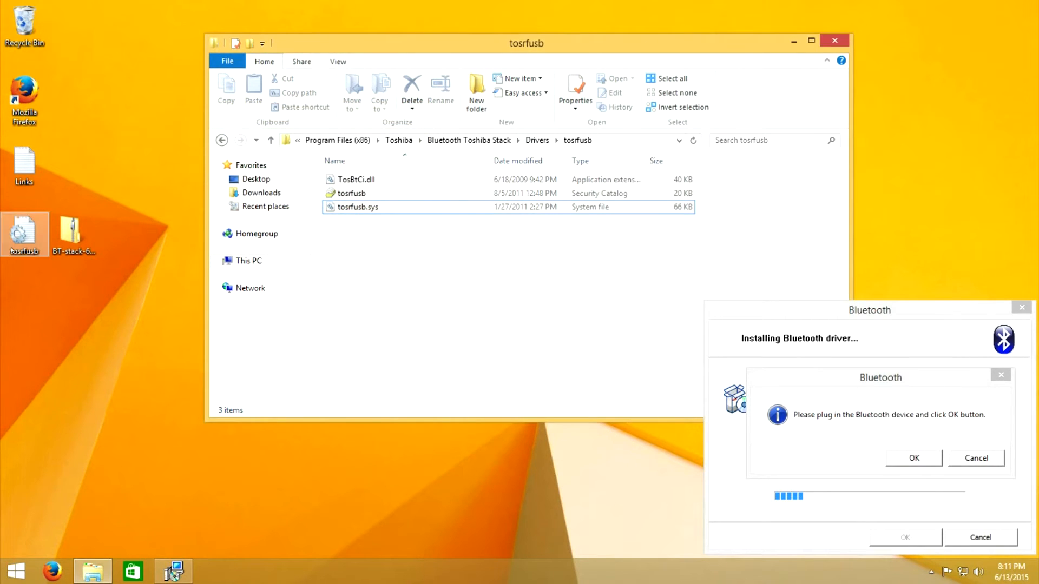
Open the tosrfusb file from the desktop, then open Links and copy the hardware ID USB\VID_0A12&PID_0001 from its last line
{"action": "double_click", "coordinate": [12, 250]}
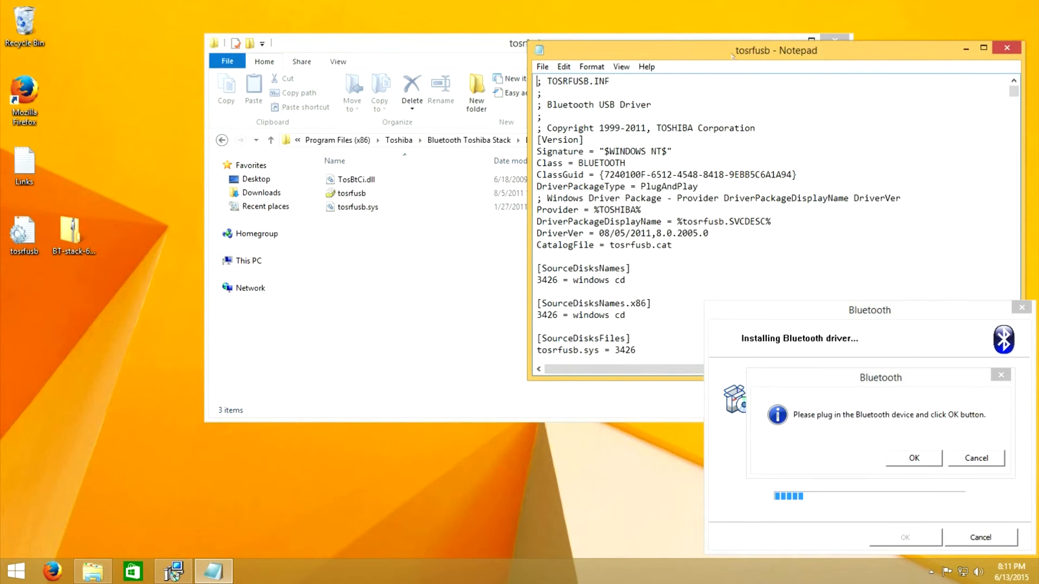
{"action": "left_click_drag", "start_coordinate": [734, 56], "coordinate": [295, 70]}
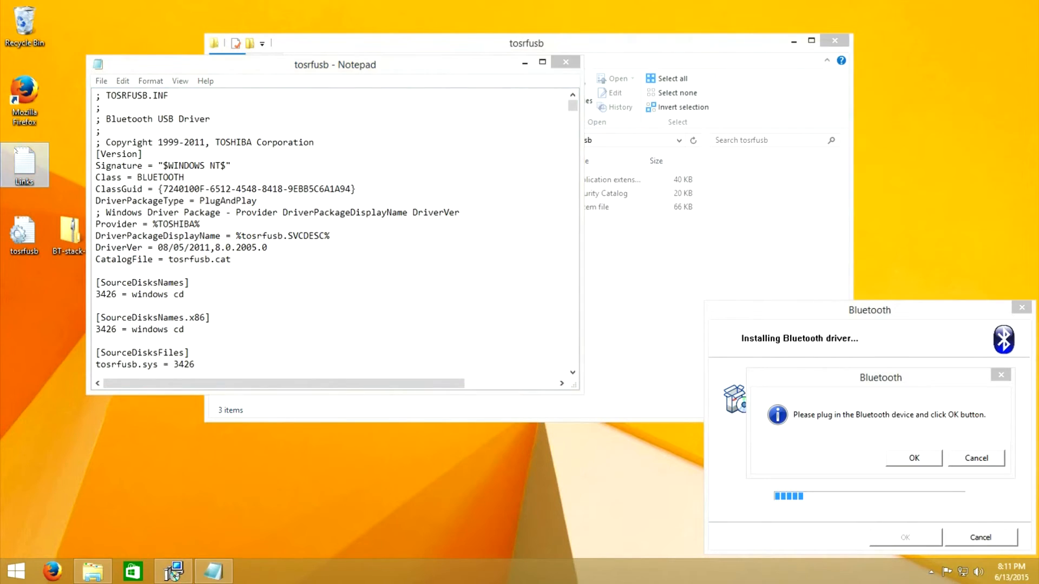
{"action": "double_click", "coordinate": [16, 153]}
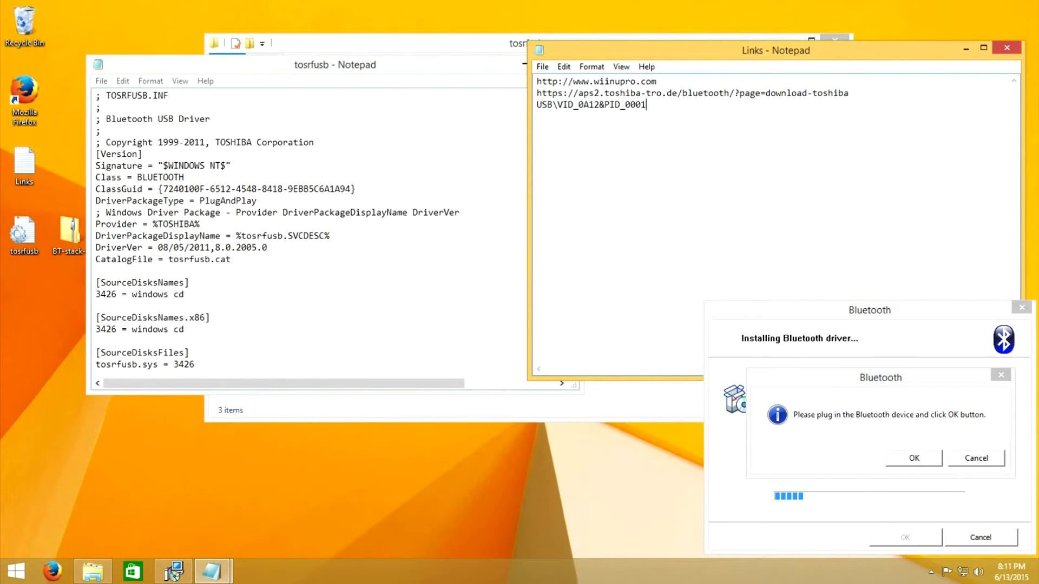
{"action": "key", "text": "shift+Home"}
{"action": "key", "text": "ctrl+c"}
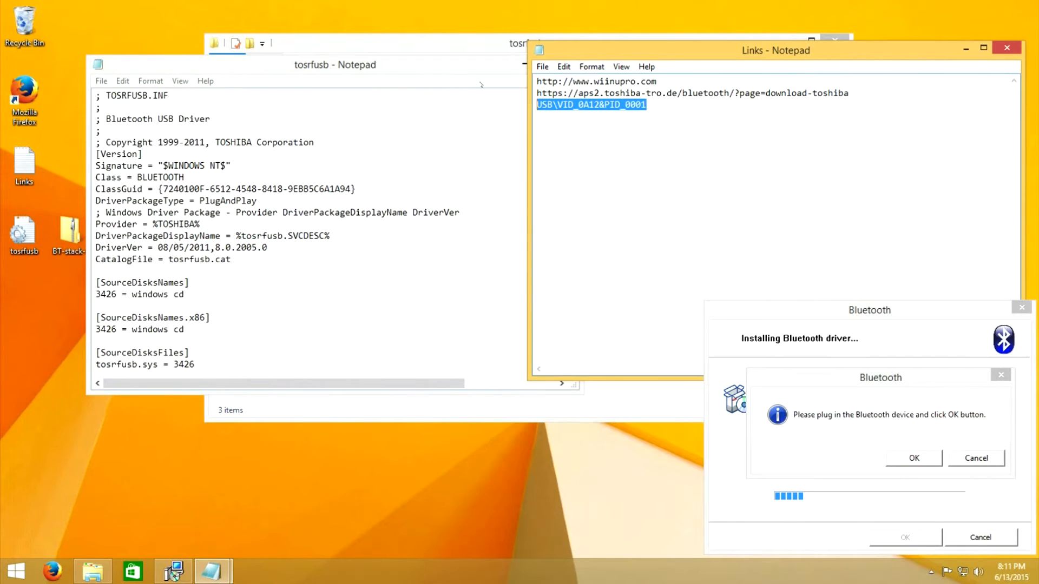
Search the tosrfusb file for the copied hardware ID USB\VID_0A12&PID_0001 and close the search
{"action": "left_click", "coordinate": [464, 68]}
{"action": "left_click", "coordinate": [101, 81]}
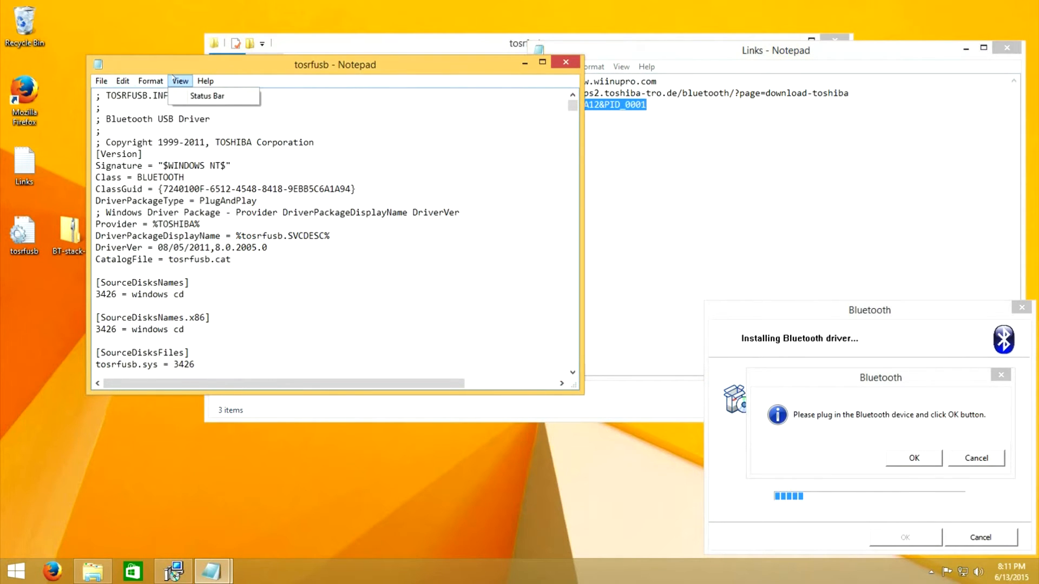
{"action": "mouse_move", "coordinate": [118, 85]}
{"action": "left_click", "coordinate": [155, 177]}
{"action": "key", "text": "ctrl+v"}
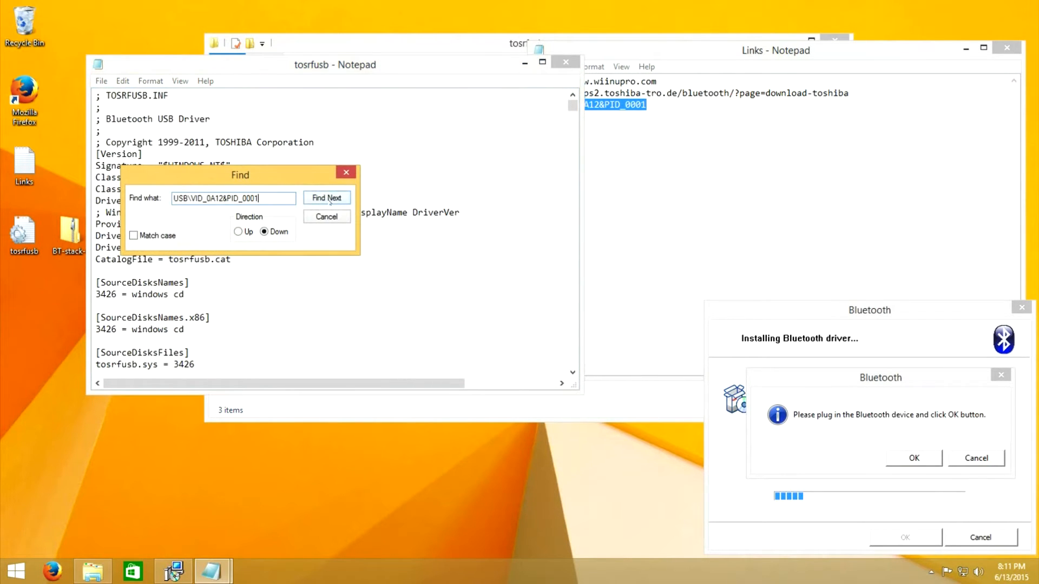
{"action": "key", "text": "Return"}
{"action": "left_click_drag", "start_coordinate": [490, 89], "coordinate": [590, 86]}
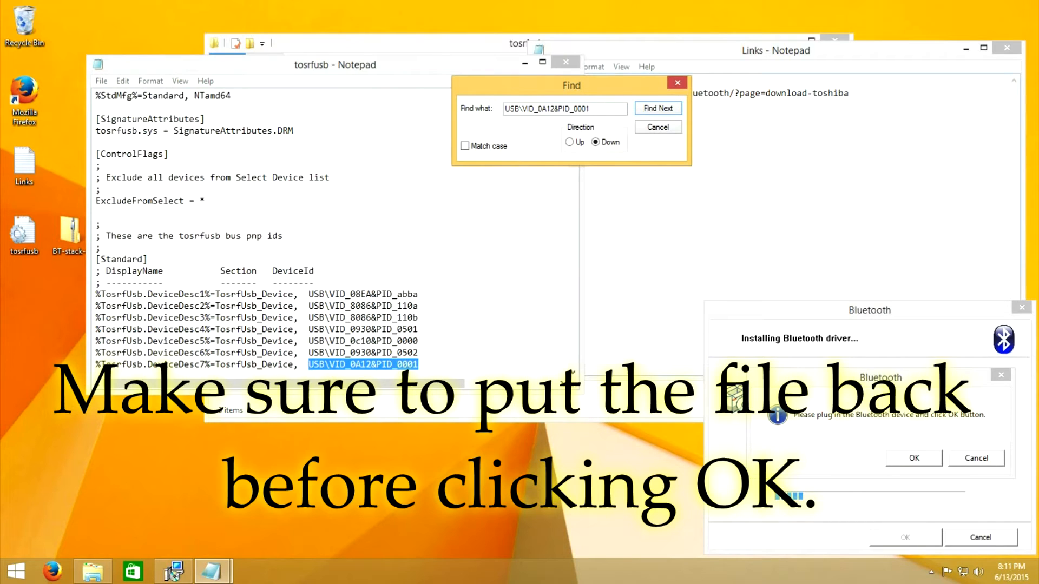
{"action": "left_click", "coordinate": [652, 134]}
Add a copy of the DeviceDesc152 line directly below it, above the [Standard.NTamd64] section, and number the copy 153
{"action": "left_click_drag", "start_coordinate": [574, 135], "coordinate": [573, 207]}
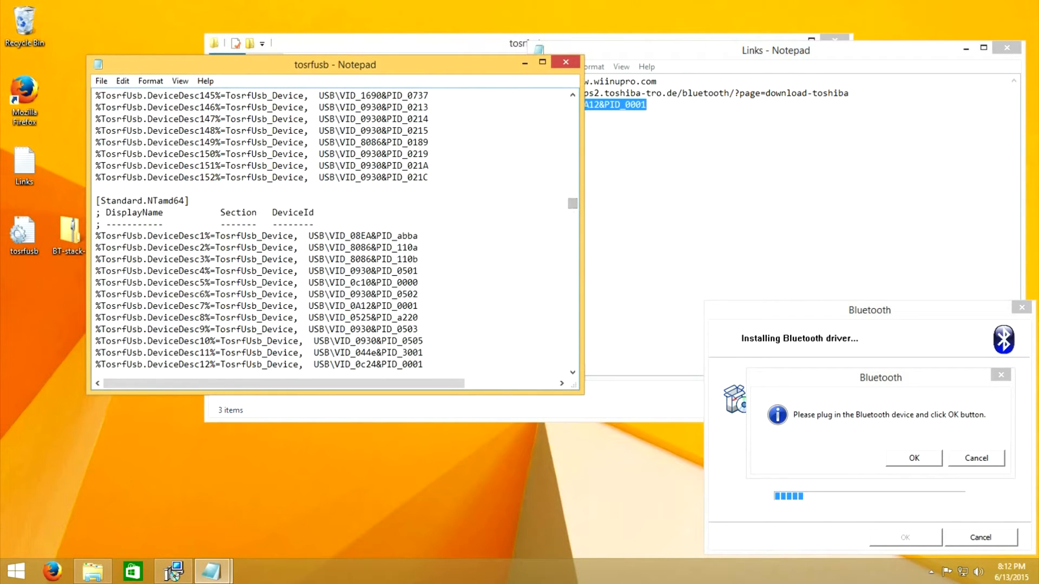
{"action": "mouse_move", "coordinate": [96, 189]}
{"action": "left_mouse_down"}
{"action": "mouse_move", "coordinate": [165, 177]}
{"action": "mouse_move", "coordinate": [96, 165]}
{"action": "mouse_move", "coordinate": [96, 179]}
{"action": "left_mouse_up"}
{"action": "key", "text": "ctrl+c"}
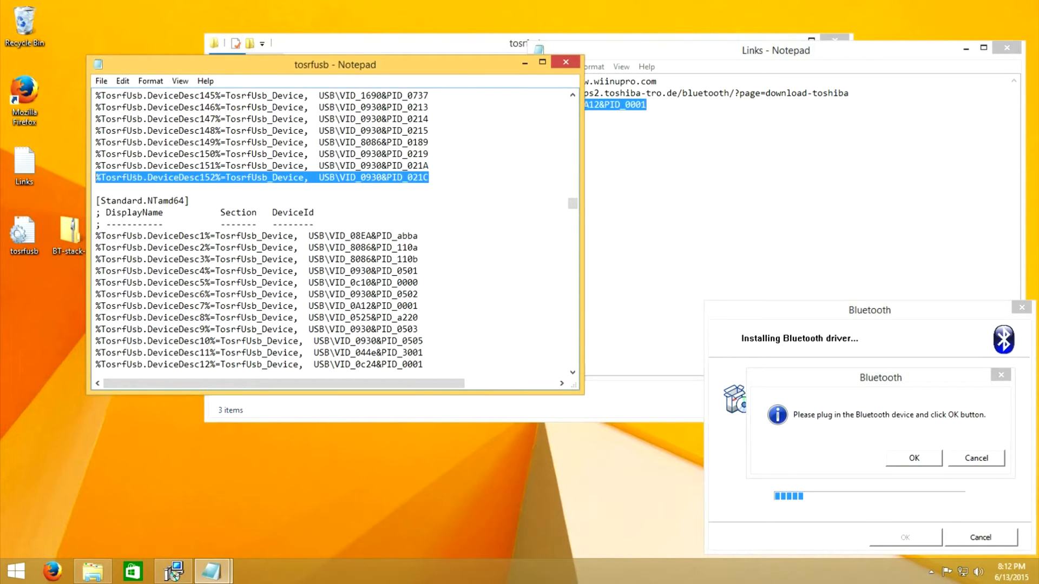
{"action": "left_click", "coordinate": [132, 189]}
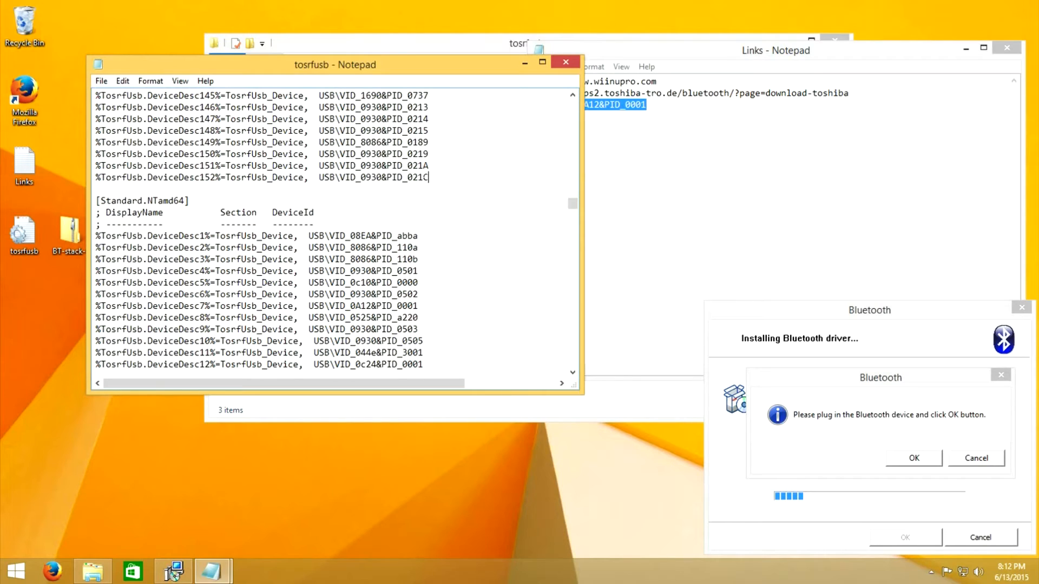
{"action": "key", "text": "Return"}
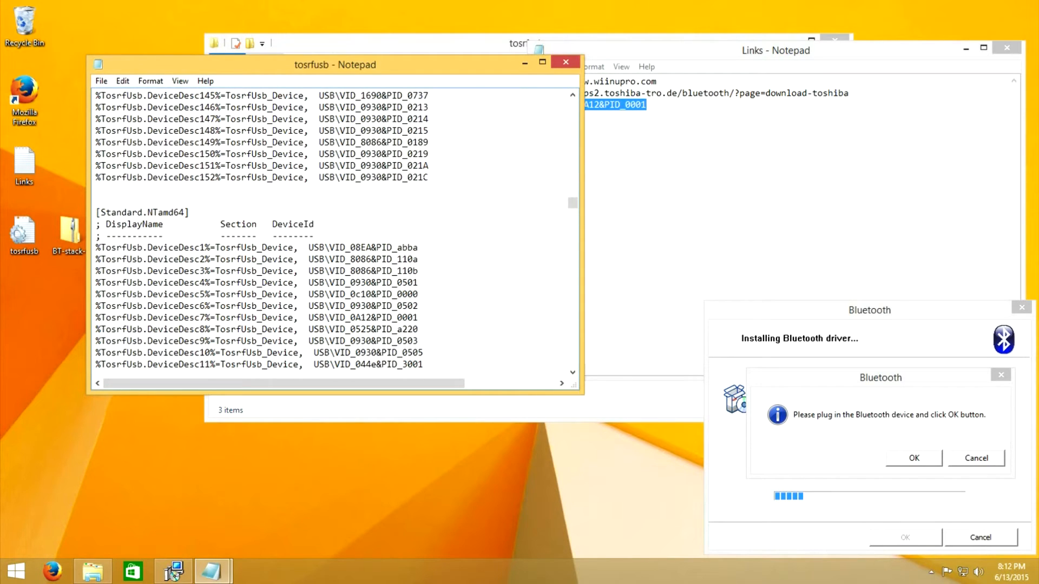
{"action": "key", "text": "ctrl+v"}
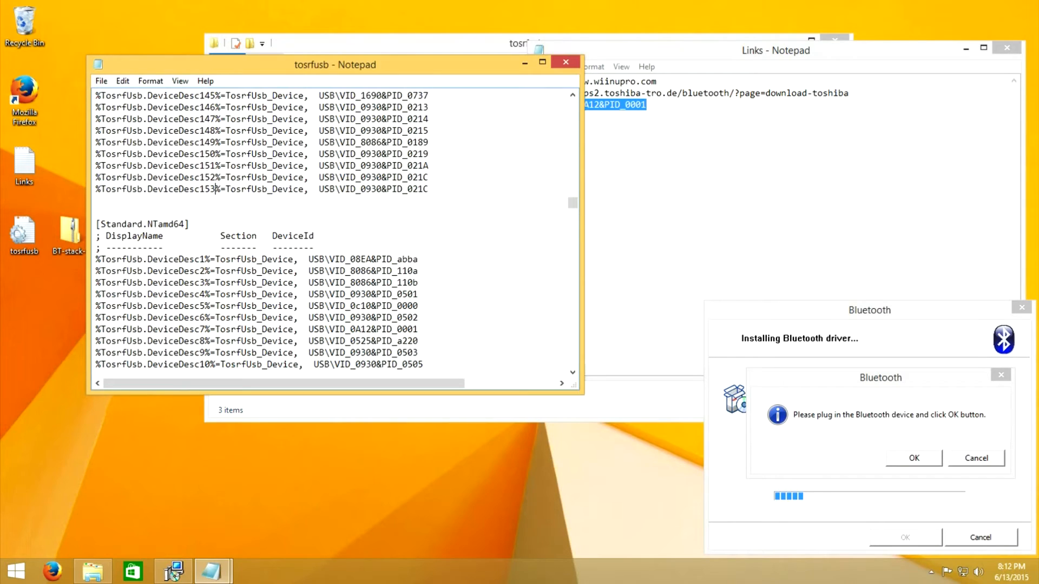
Try replacing the hardware ID on the DeviceDesc153 line with placeholder text and adding a copy of the DeviceDesc152 line above the [TosrfUsb_Device] section
{"action": "left_click_drag", "start_coordinate": [430, 188], "coordinate": [319, 189]}
{"action": "key", "text": "ctrl+v"}
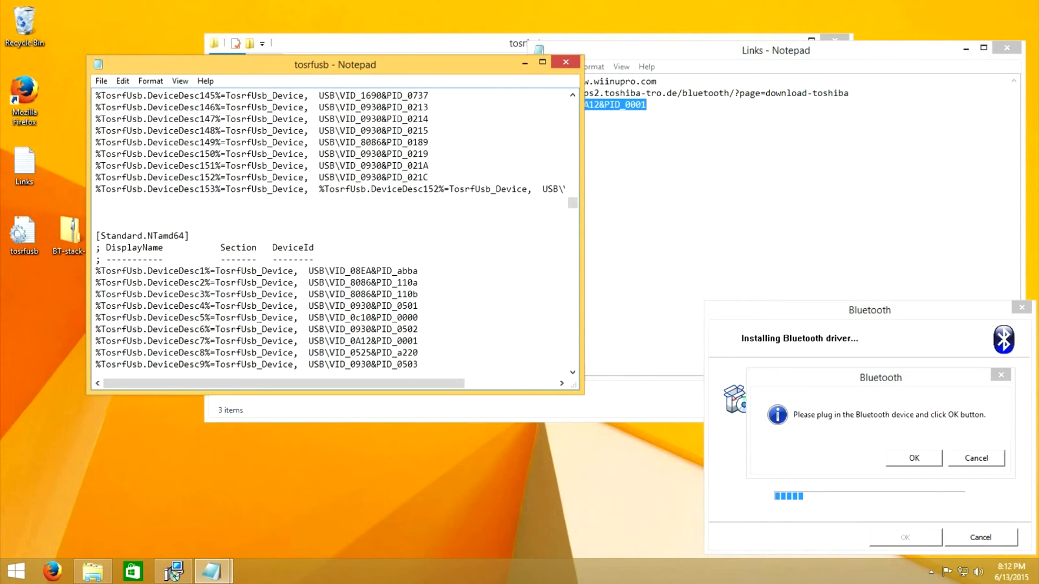
{"action": "left_click_drag", "start_coordinate": [319, 189], "coordinate": [537, 189]}
{"action": "type", "text": "SHYdfhakl"}
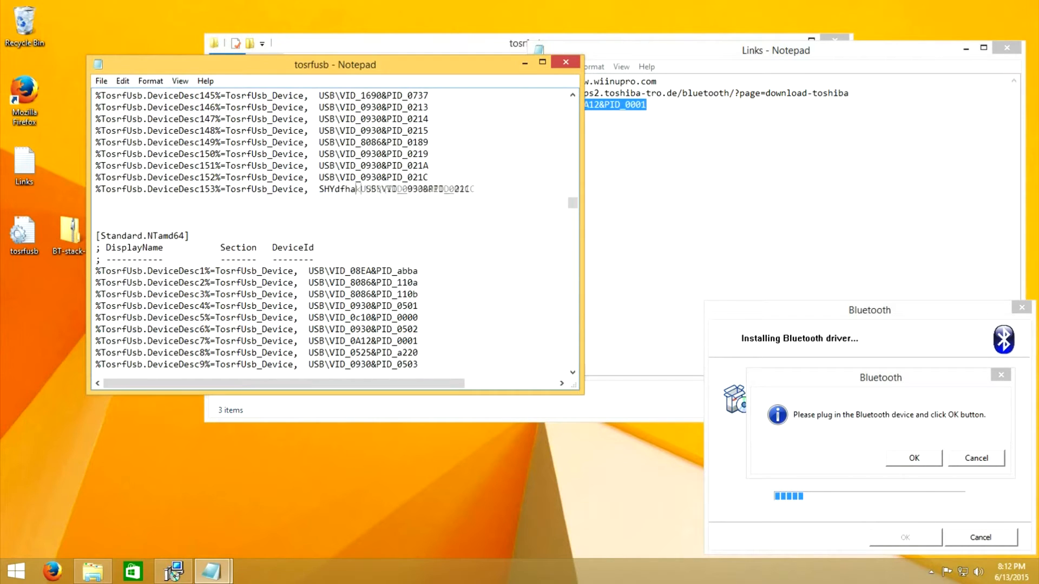
{"action": "left_click_drag", "start_coordinate": [572, 210], "coordinate": [581, 279]}
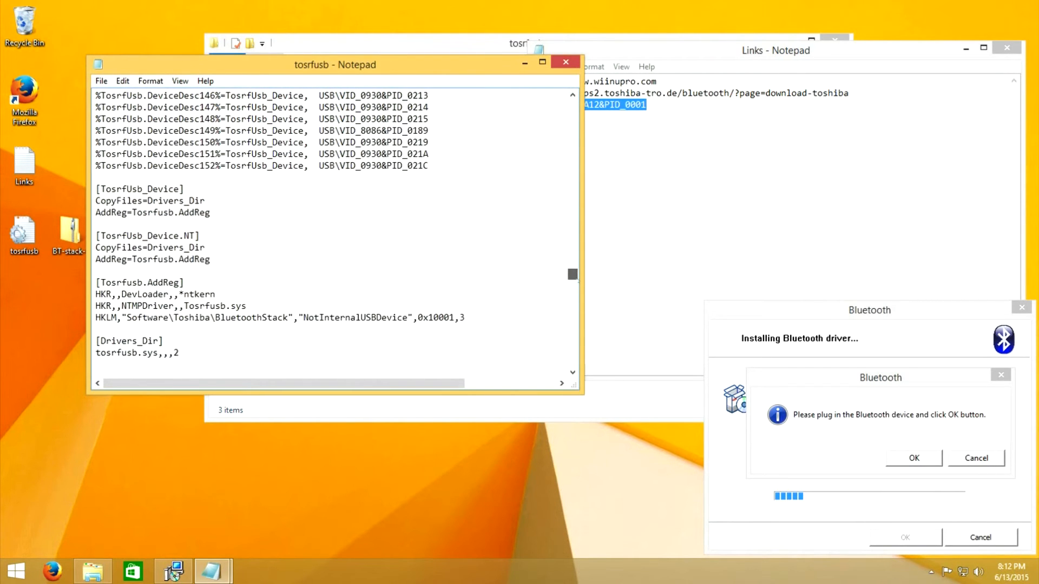
{"action": "key", "text": "ctrl+v"}
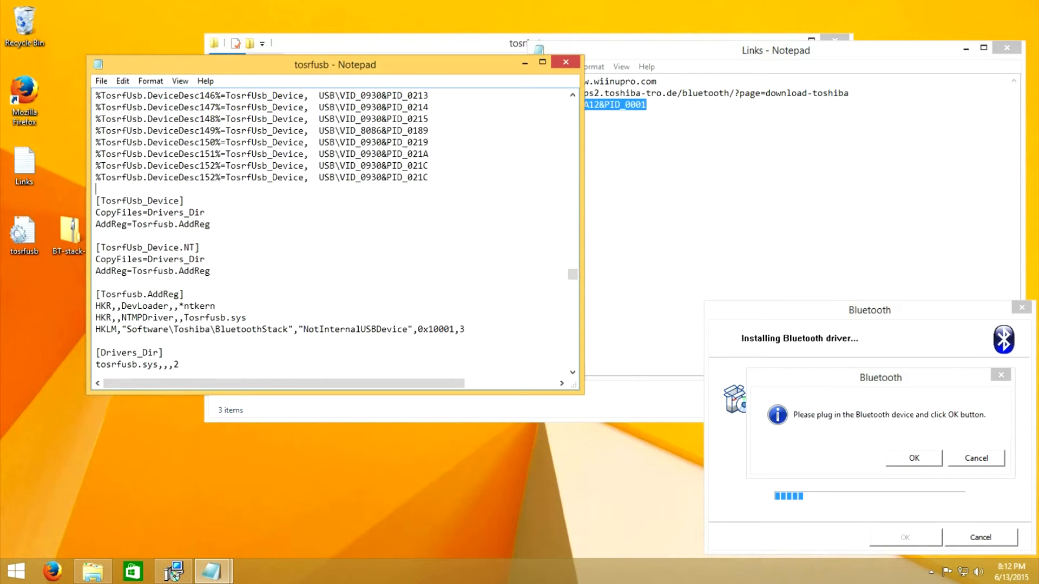
Close tosrfusb without saving the changes and move it from the desktop back into the tosrfusb driver folder, granting administrator permission
{"action": "left_click", "coordinate": [566, 62]}
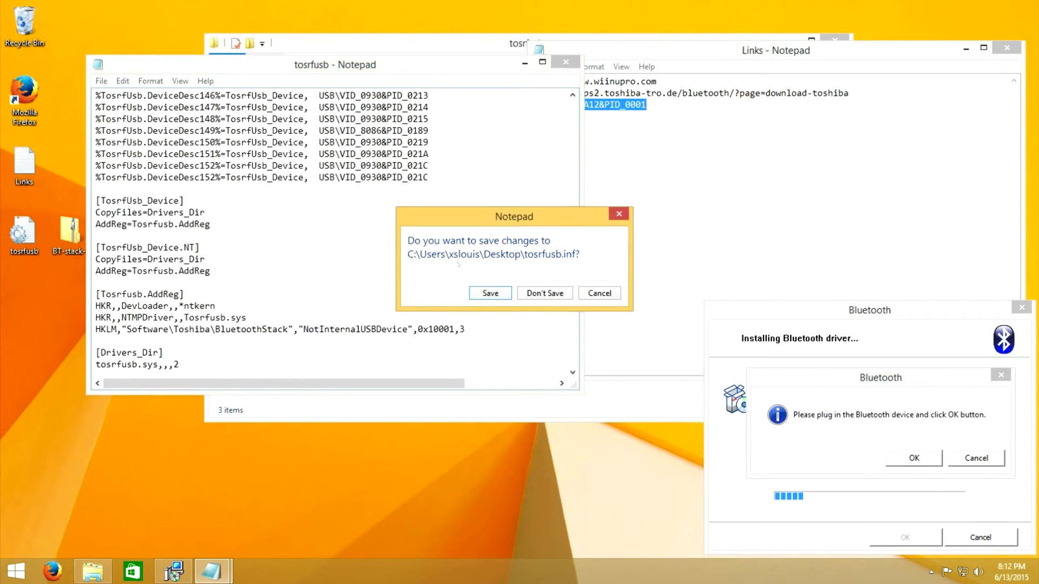
{"action": "left_click", "coordinate": [524, 293]}
{"action": "left_click_drag", "start_coordinate": [348, 202], "coordinate": [360, 274]}
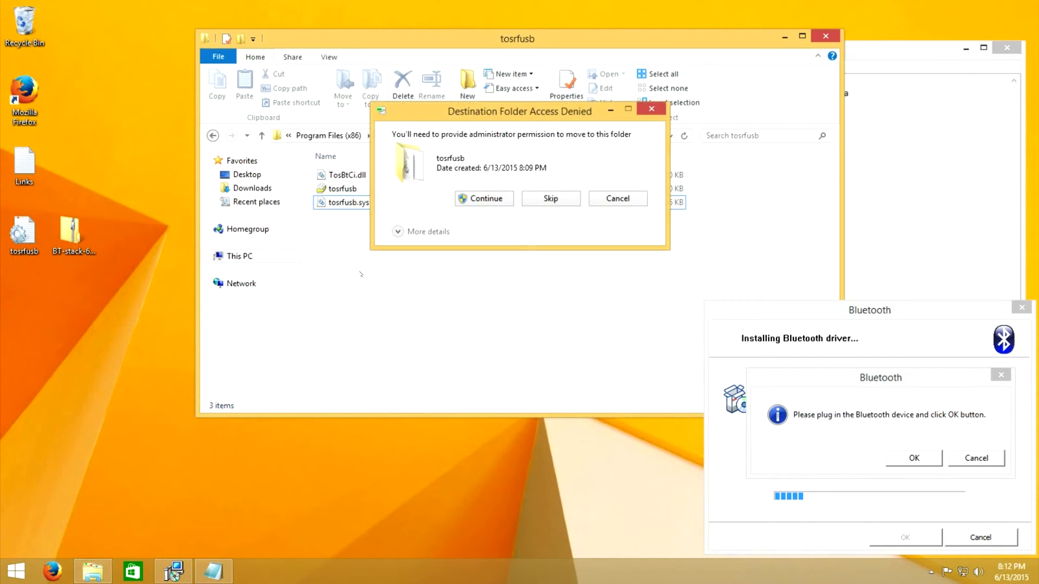
{"action": "left_click", "coordinate": [461, 201]}
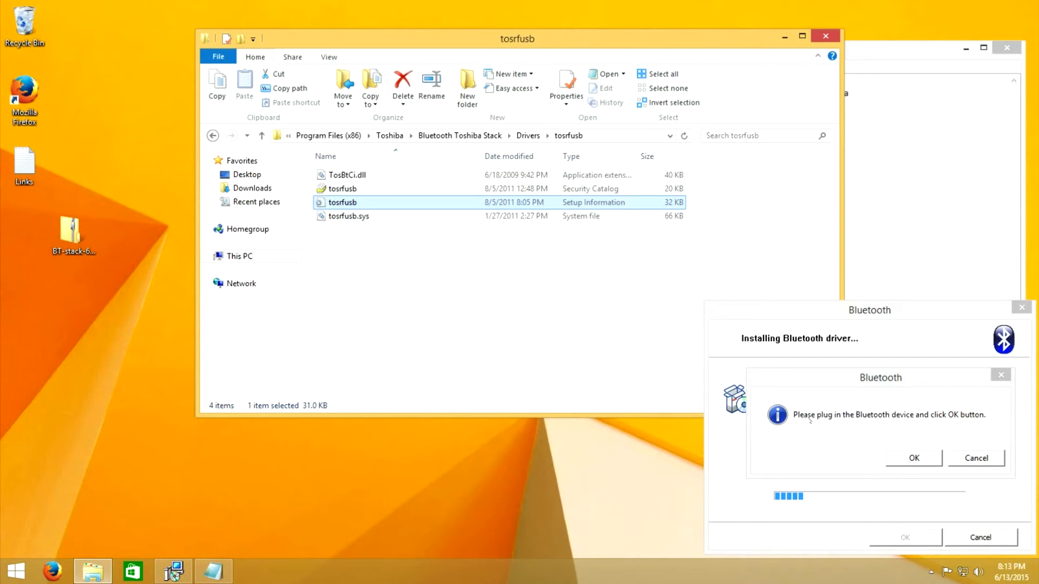
Confirm that the Bluetooth device is plugged in to continue the driver installation, and close the tosrfusb folder window
{"action": "left_click", "coordinate": [913, 458]}
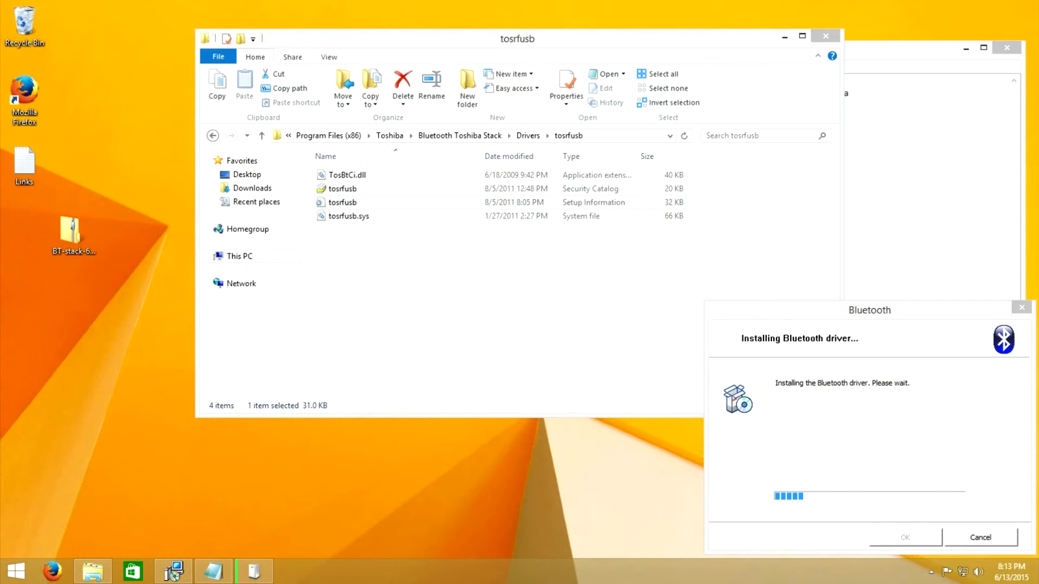
{"action": "left_click", "coordinate": [573, 293]}
{"action": "key", "text": "alt+F4"}
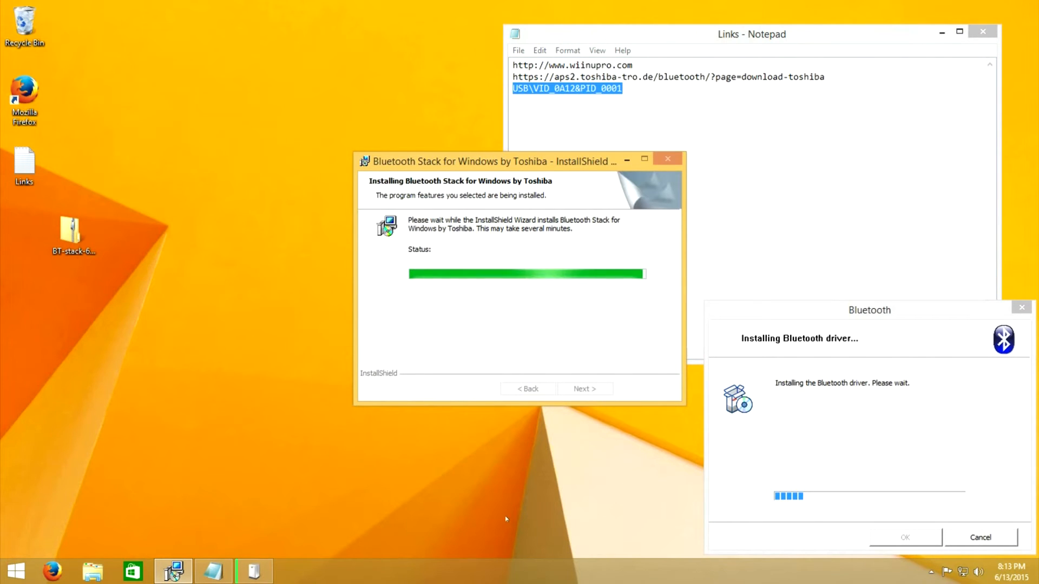
{"action": "left_click", "coordinate": [435, 413]}
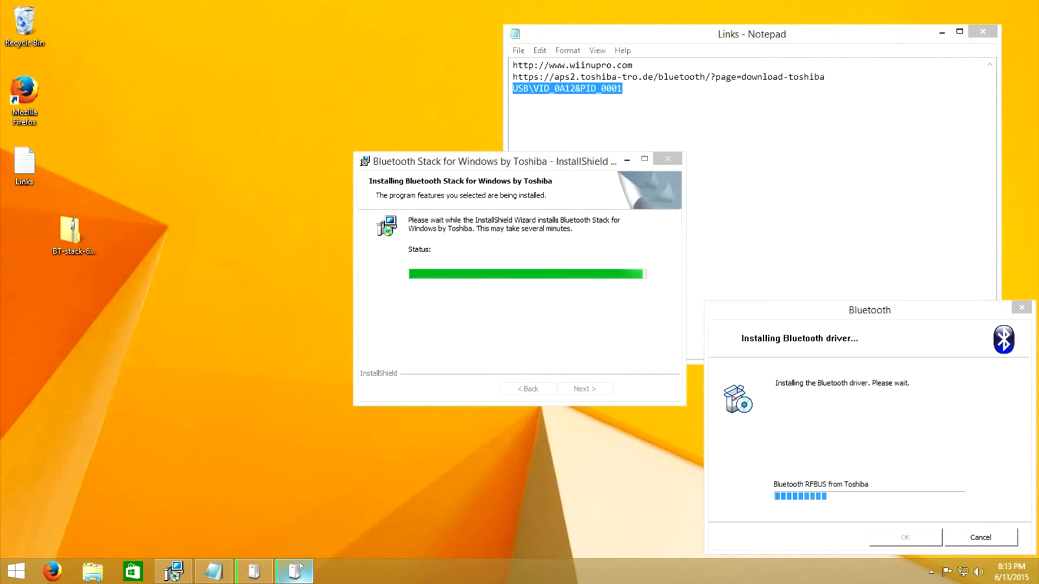
{"action": "left_click", "coordinate": [866, 383]}
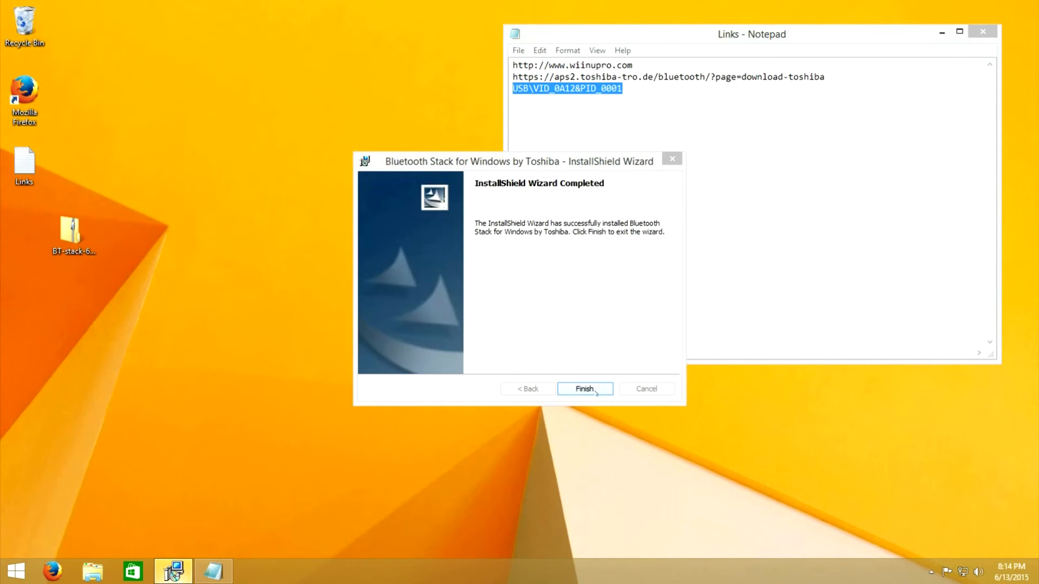
Finish the Toshiba Bluetooth Stack installation with a system restart, closing Links first, and check the hidden notification icons for Bluetooth
{"action": "left_click", "coordinate": [594, 390]}
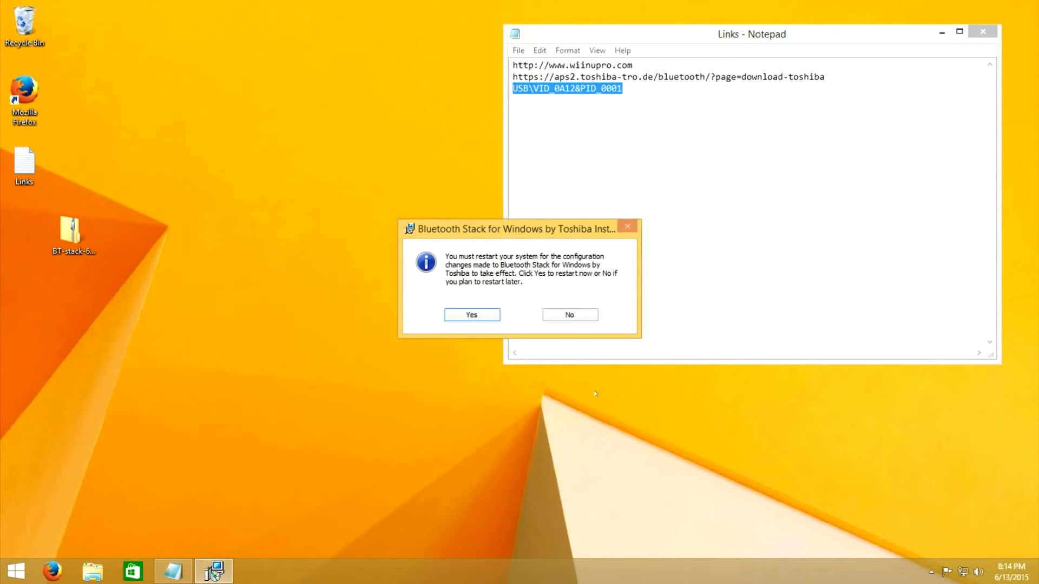
{"action": "left_click", "coordinate": [974, 34]}
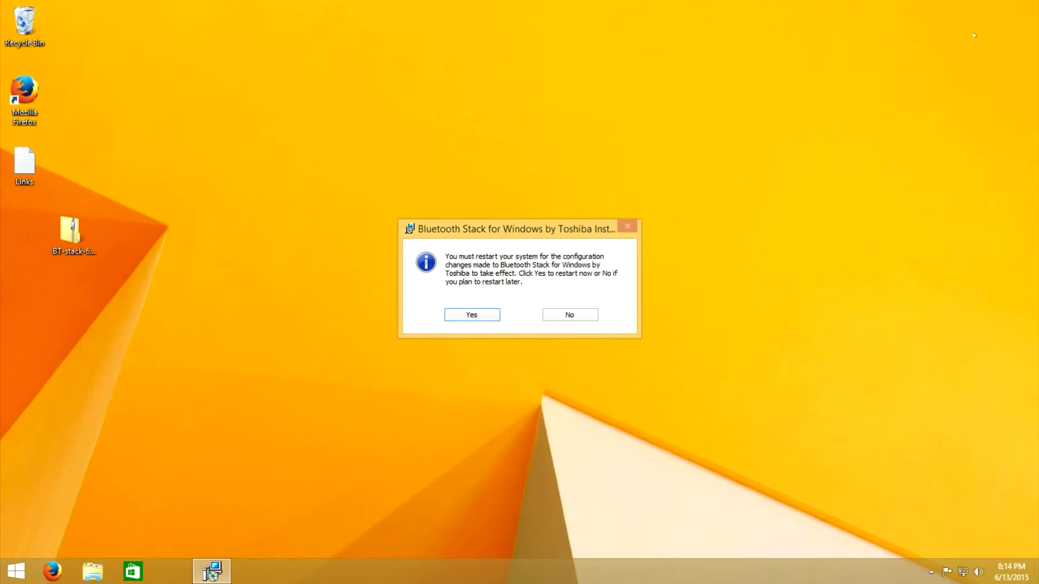
{"action": "left_click", "coordinate": [471, 314]}
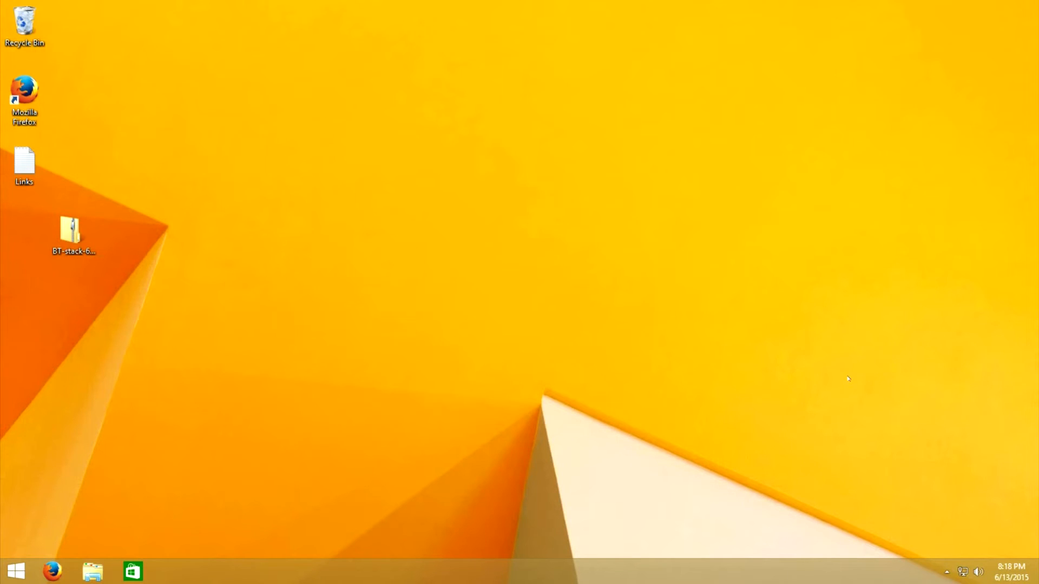
{"action": "left_click", "coordinate": [946, 572]}
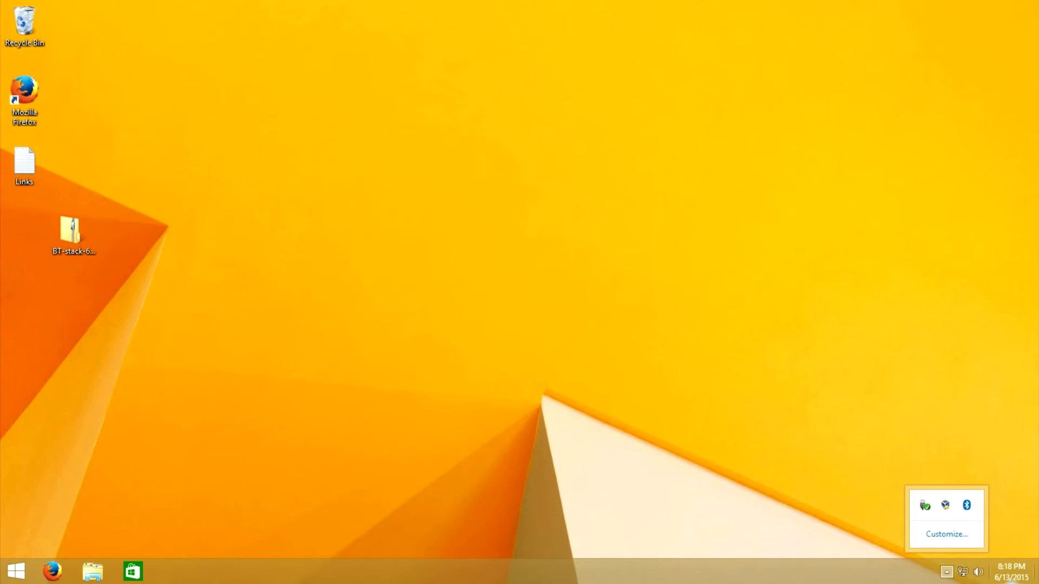
{"action": "left_click", "coordinate": [52, 570]}
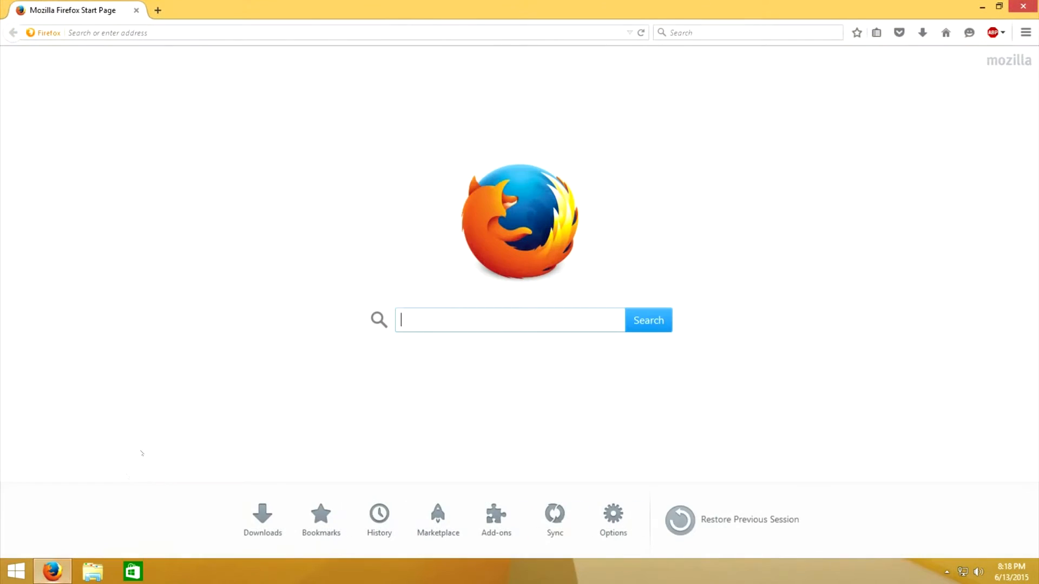
{"action": "key", "text": "ctrl+l"}
{"action": "type", "text": "http://www.wiinupro.com"}
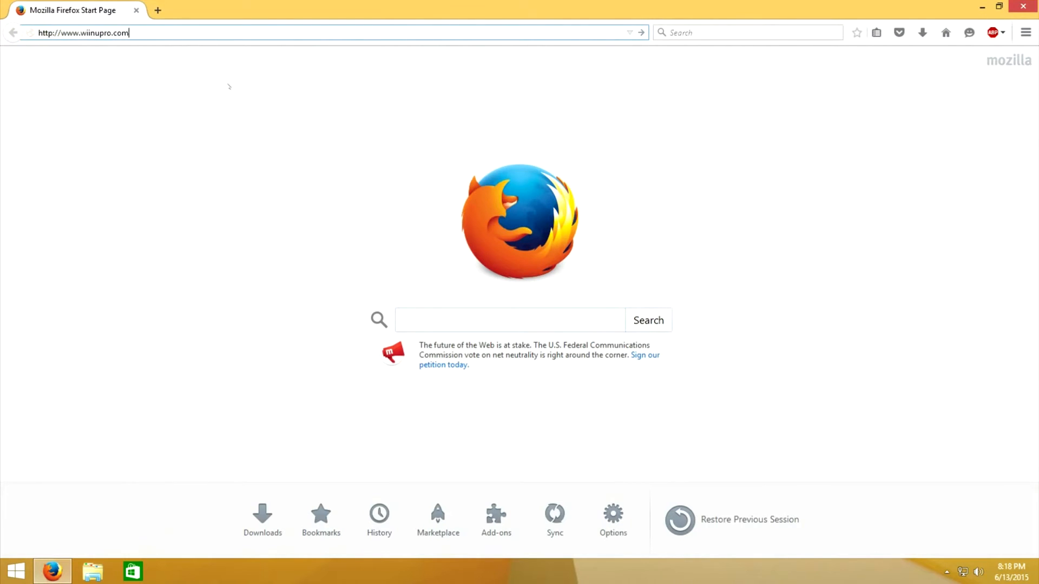
{"action": "key", "text": "Return"}
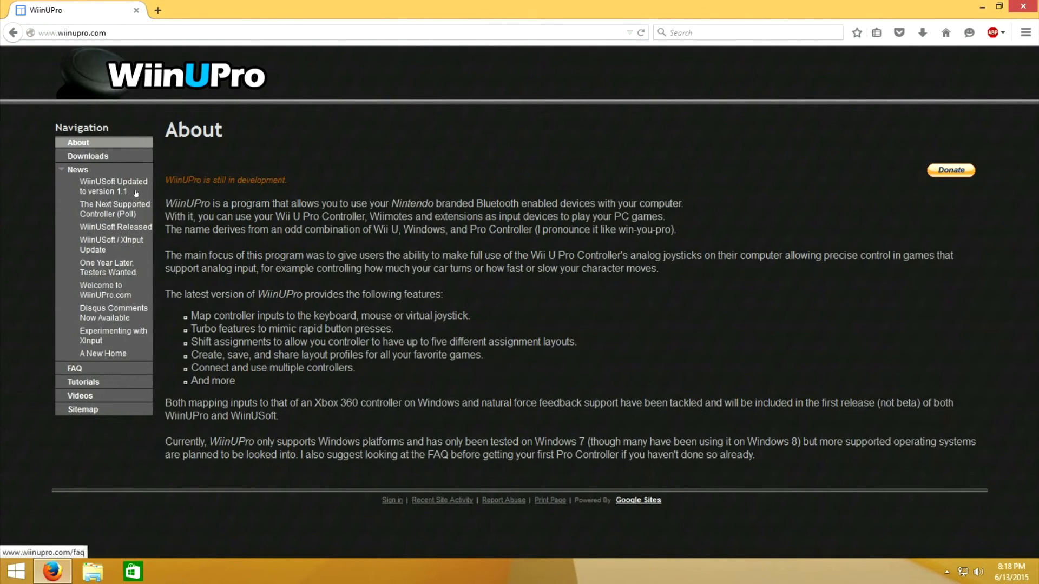
{"action": "left_click", "coordinate": [85, 157]}
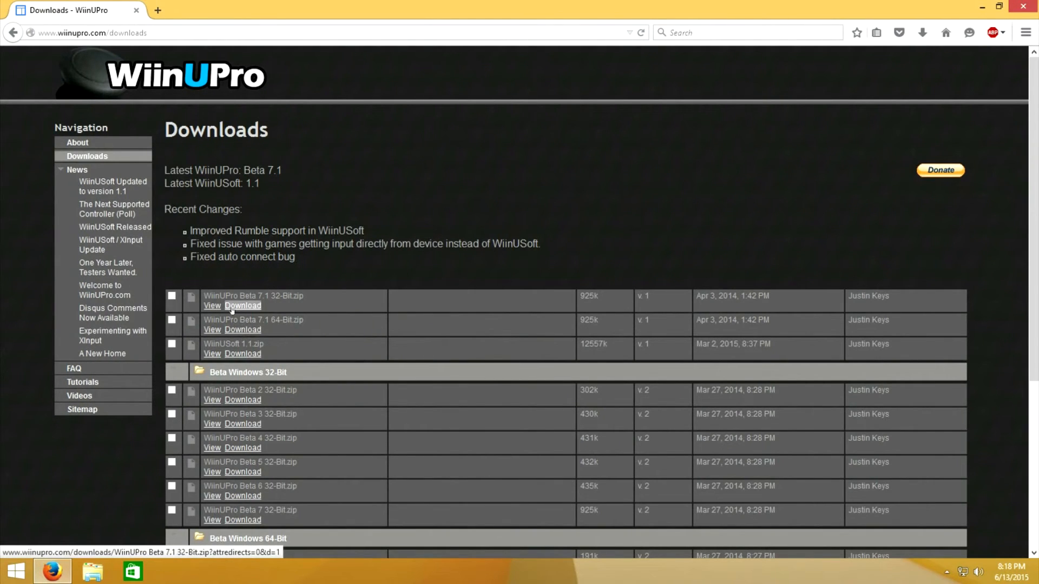
Download WiinUSoft 1.1.zip, open it with Windows Explorer, and copy its WiinUSoft 1.1 folder to the desktop
{"action": "left_click", "coordinate": [233, 354]}
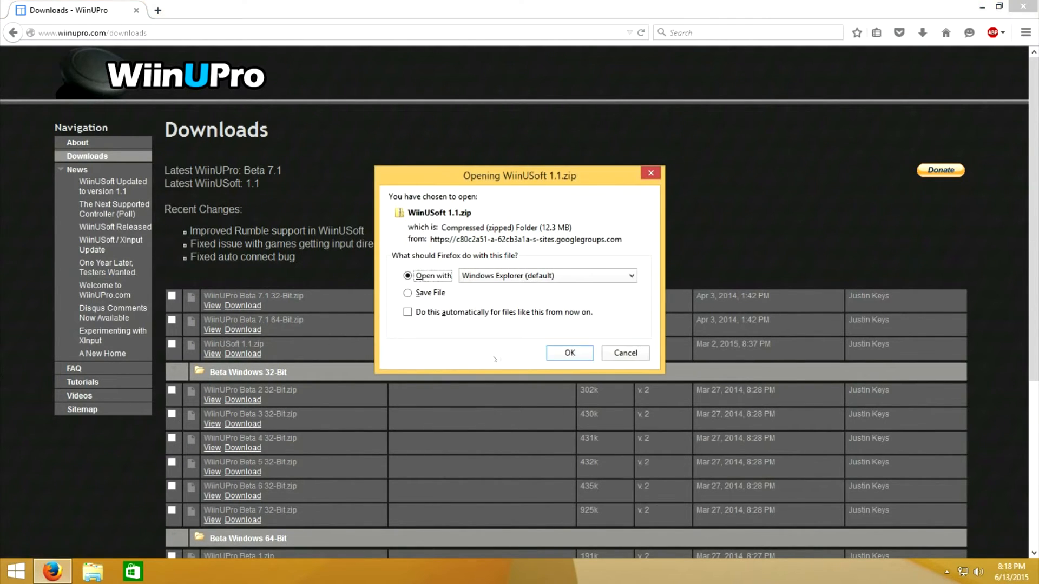
{"action": "left_click", "coordinate": [568, 354]}
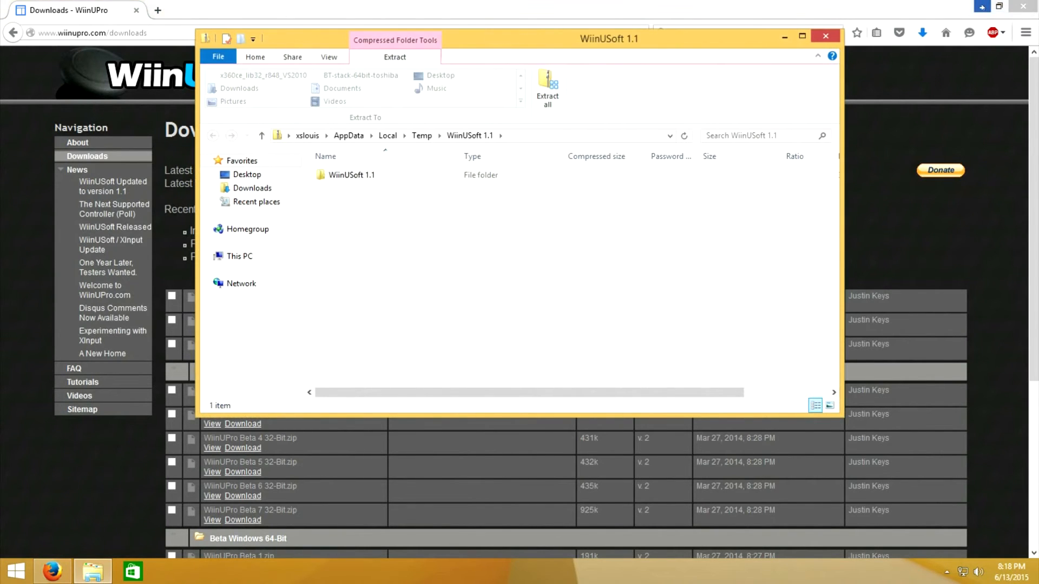
{"action": "left_click", "coordinate": [982, 7]}
{"action": "left_click_drag", "start_coordinate": [352, 174], "coordinate": [26, 228]}
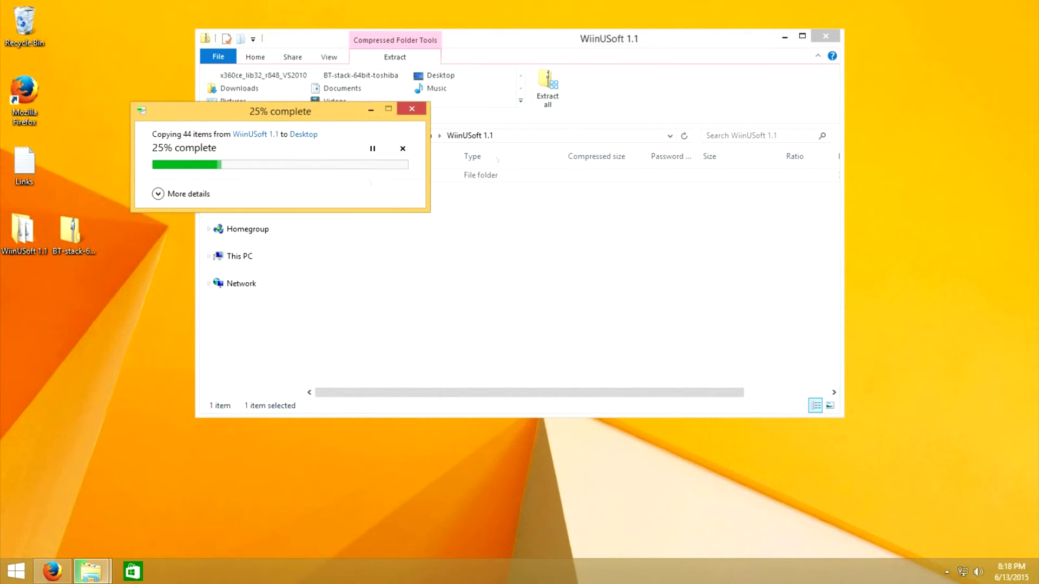
{"action": "left_click", "coordinate": [823, 37]}
Open the SCP_Driver folder inside the desktop's WiinUSoft 1.1 folder and run the ScpDriver application, allowing it to make changes
{"action": "key", "text": "Return"}
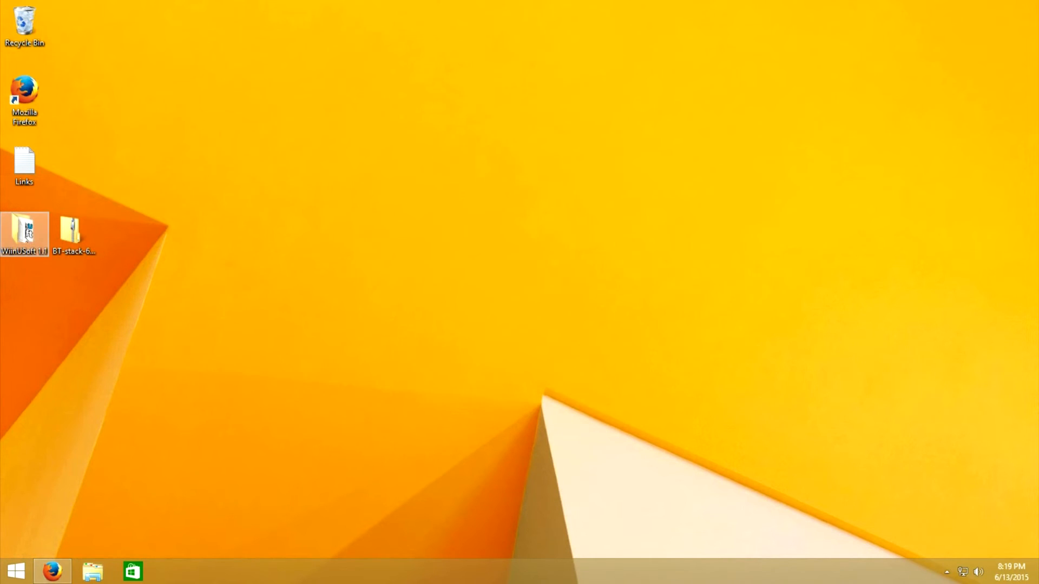
{"action": "left_click_drag", "start_coordinate": [498, 27], "coordinate": [618, 28]}
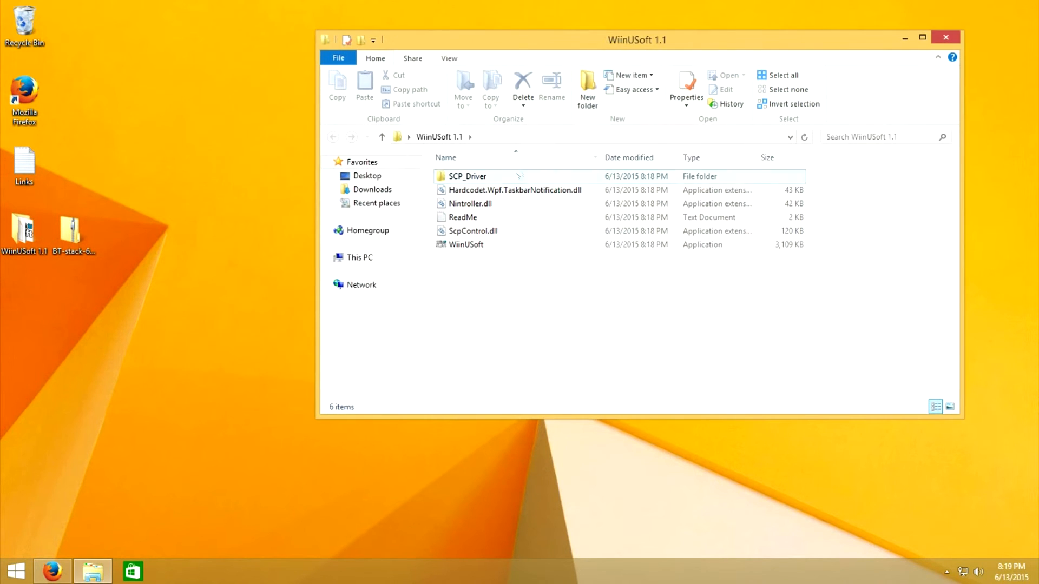
{"action": "double_click", "coordinate": [479, 179]}
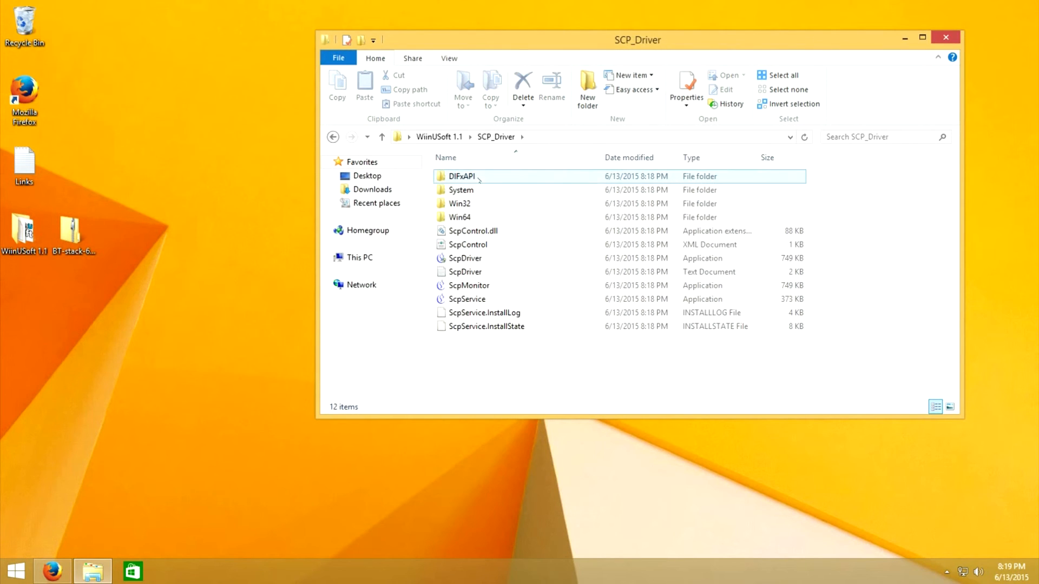
{"action": "double_click", "coordinate": [459, 260]}
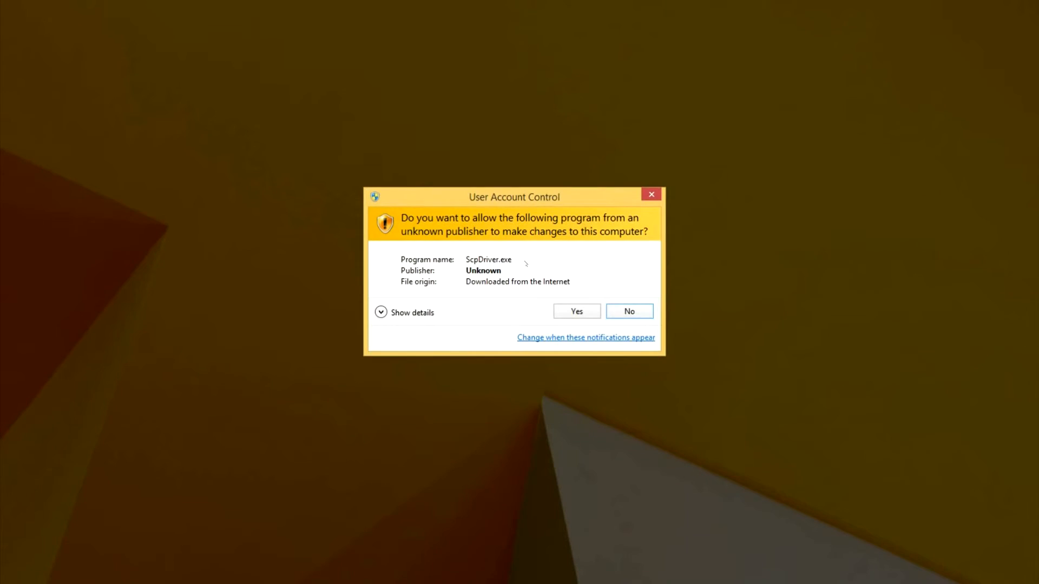
{"action": "left_click", "coordinate": [584, 312]}
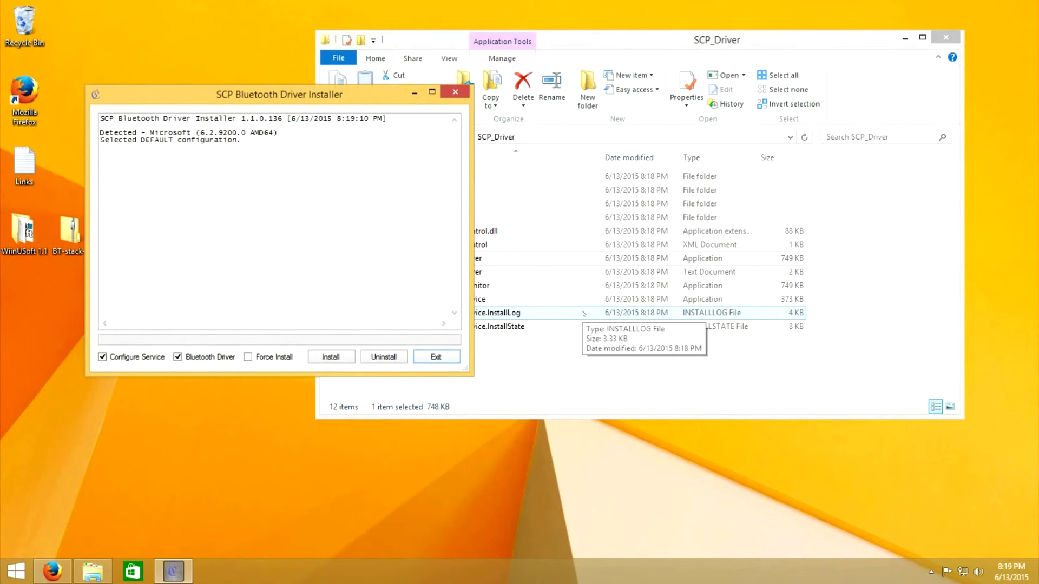
Install the SCP driver with the Bluetooth Driver option turned off, approve the device software installation, and exit the installer
{"action": "left_click", "coordinate": [184, 359]}
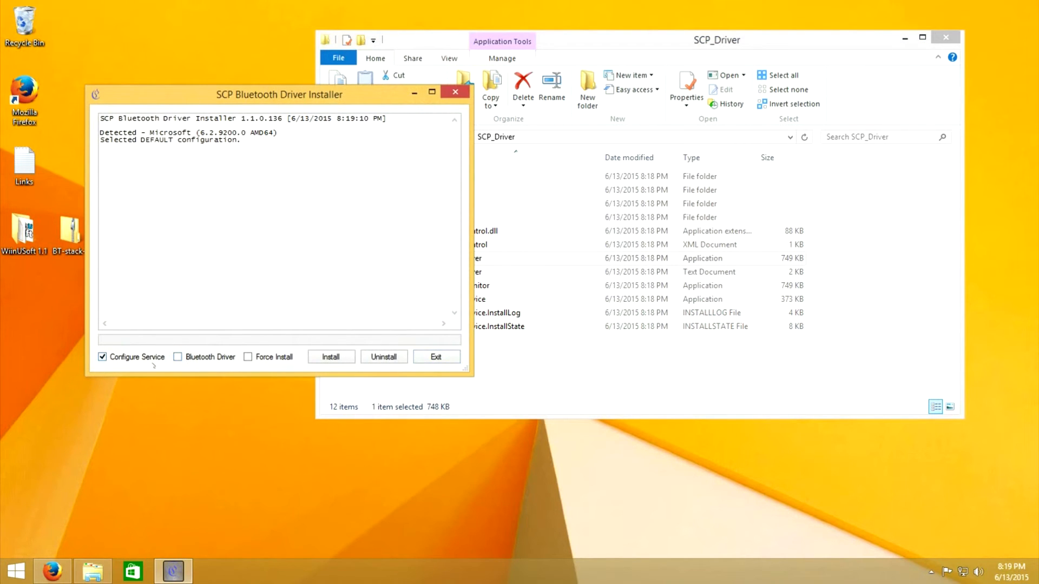
{"action": "left_click", "coordinate": [329, 356]}
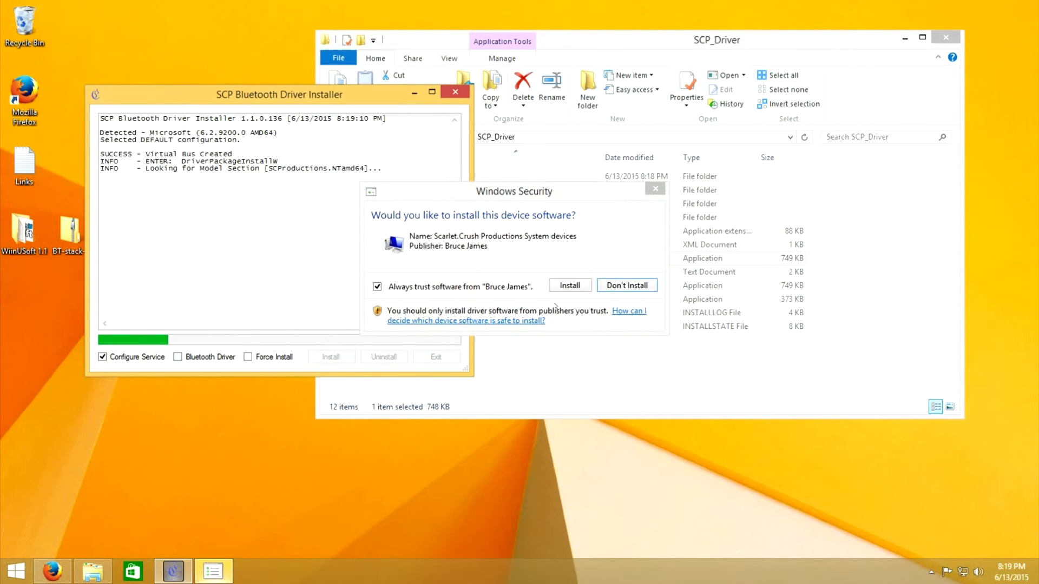
{"action": "left_click", "coordinate": [569, 285]}
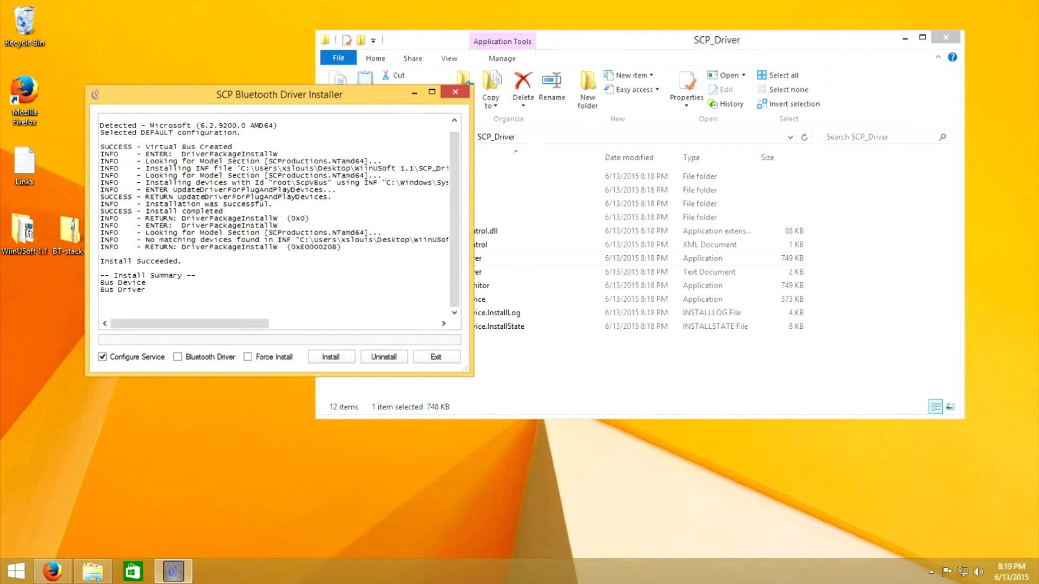
{"action": "left_click", "coordinate": [443, 356]}
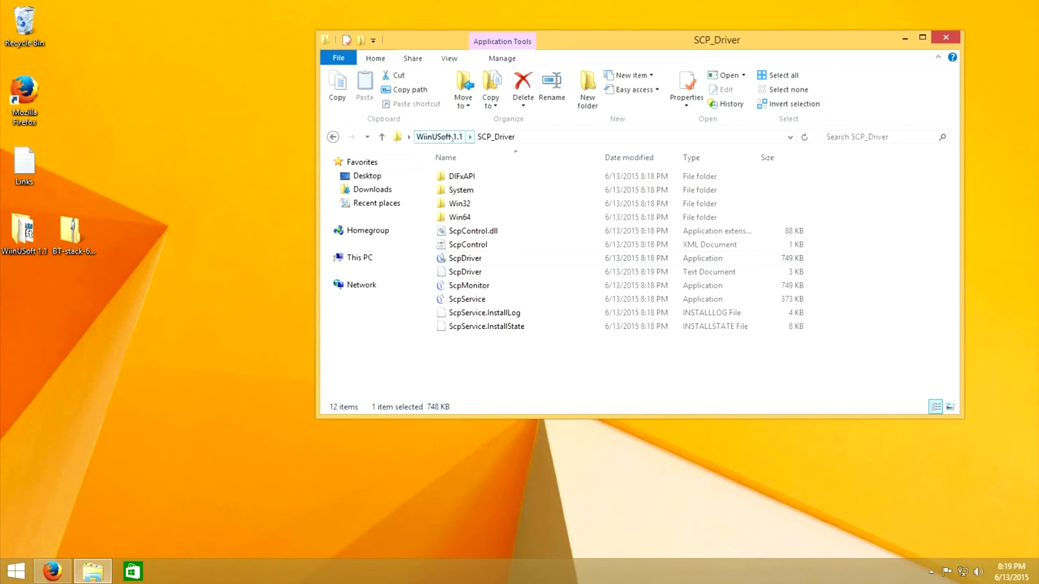
Run the WiinUSoft application from the WiinUSoft 1.1 folder and check for it among the hidden notification icons
{"action": "left_click", "coordinate": [451, 137]}
{"action": "double_click", "coordinate": [465, 244]}
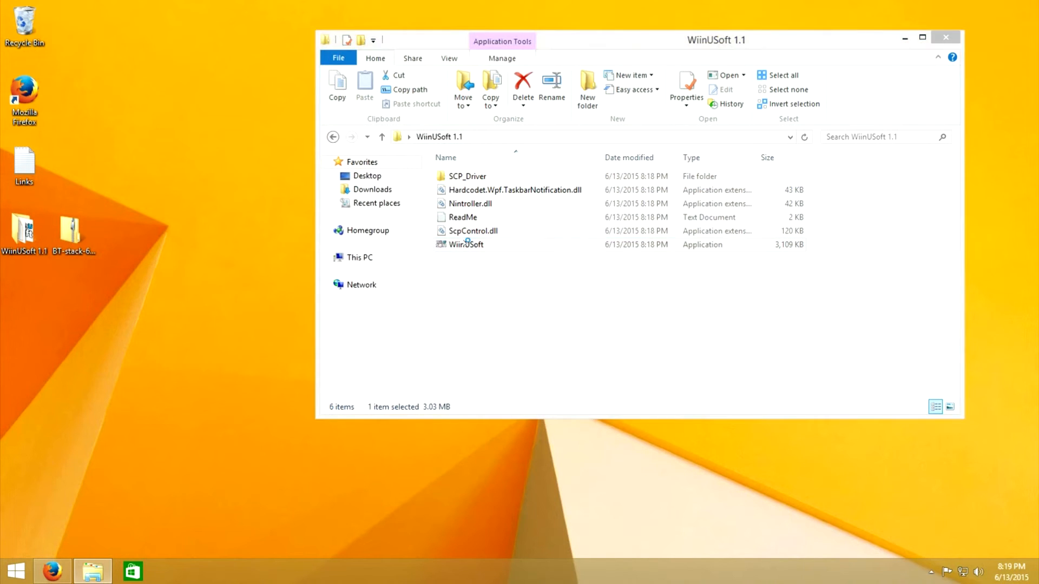
{"action": "left_click", "coordinate": [551, 301]}
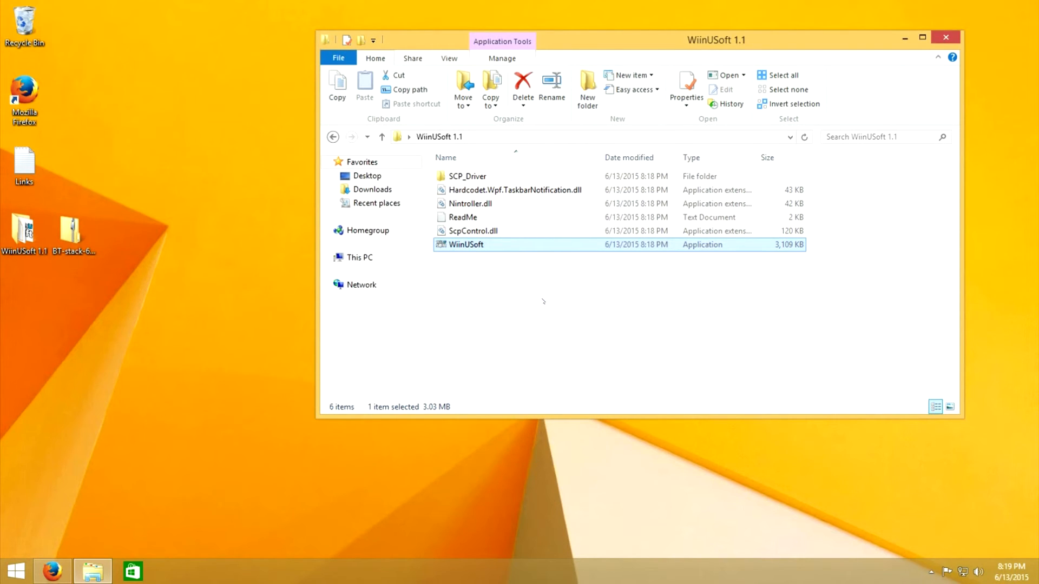
{"action": "left_click", "coordinate": [931, 572]}
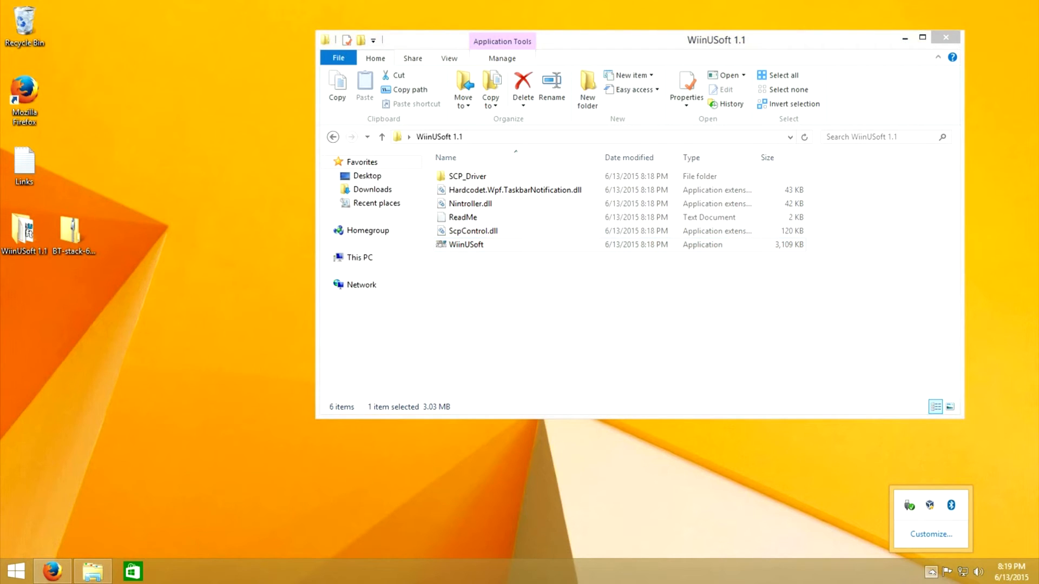
{"action": "left_click", "coordinate": [930, 572]}
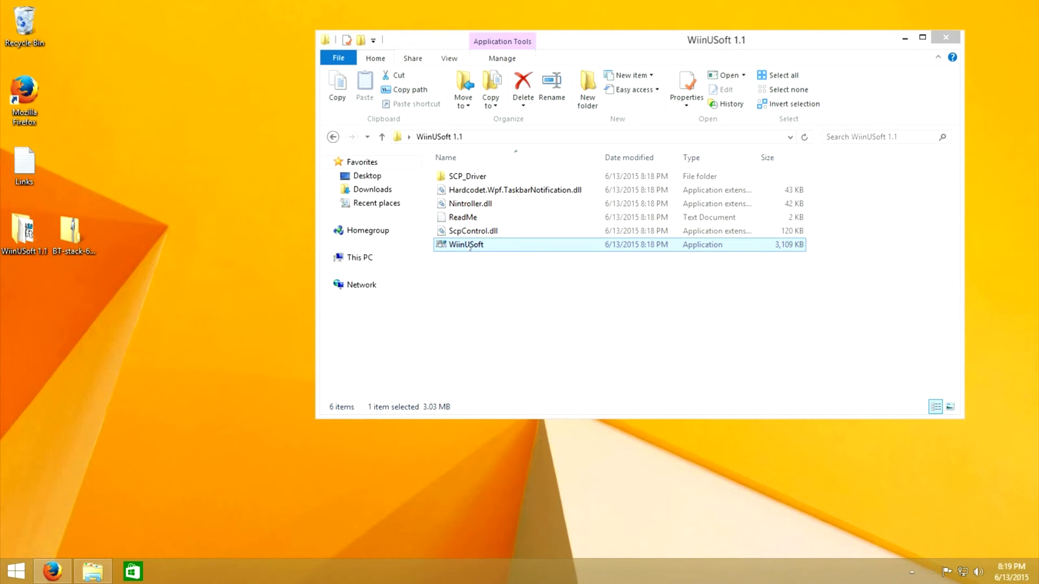
Run WiinUSoft from its folder and pair the Nintendo RVL-CNT-01-UC device as a new Bluetooth connection
{"action": "double_click", "coordinate": [468, 246]}
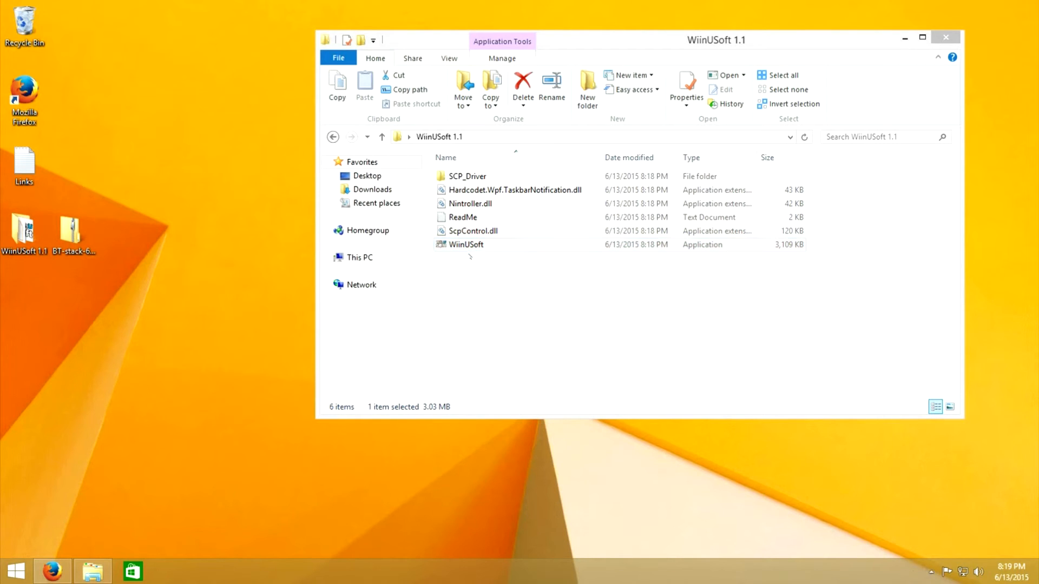
{"action": "left_click_drag", "start_coordinate": [308, 134], "coordinate": [234, 101]}
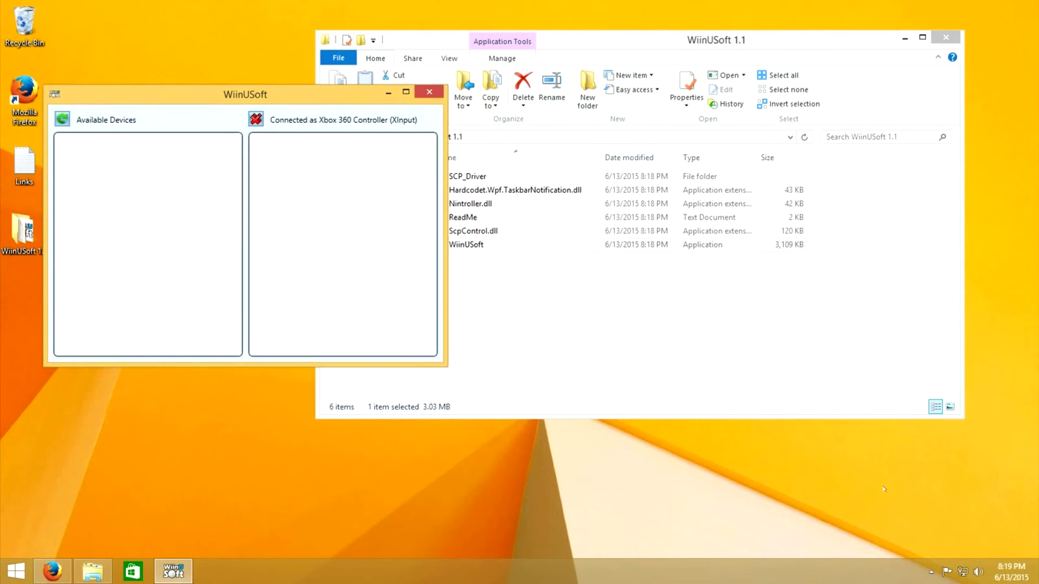
{"action": "left_click", "coordinate": [931, 572]}
{"action": "right_click", "coordinate": [950, 506]}
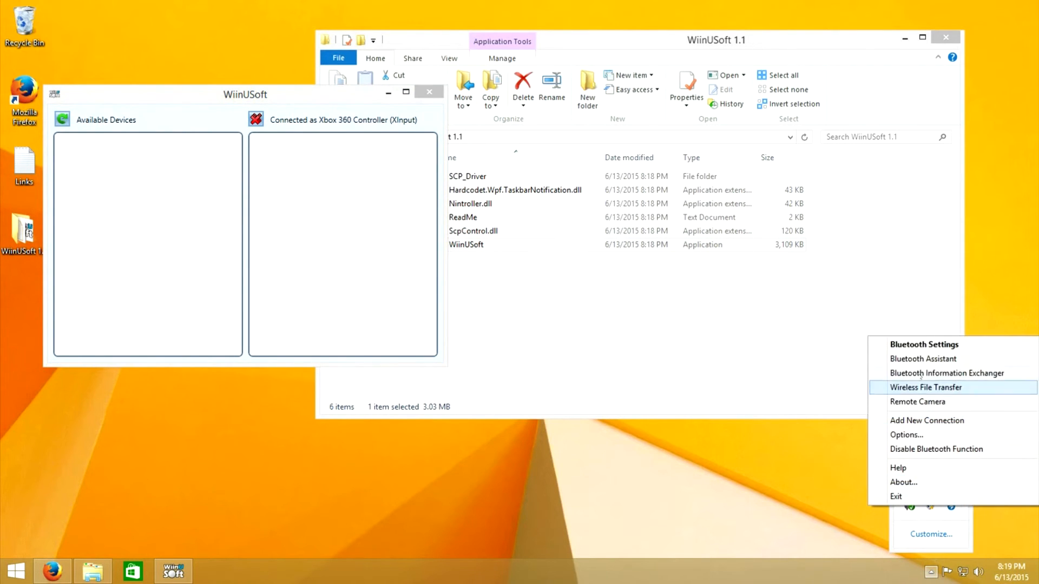
{"action": "left_click", "coordinate": [918, 421]}
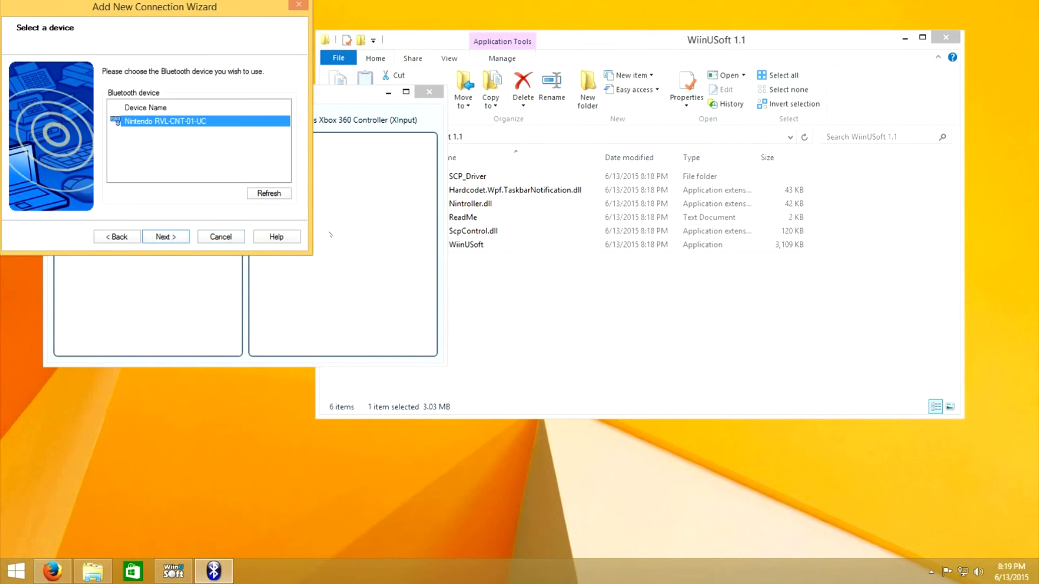
{"action": "left_click", "coordinate": [172, 239]}
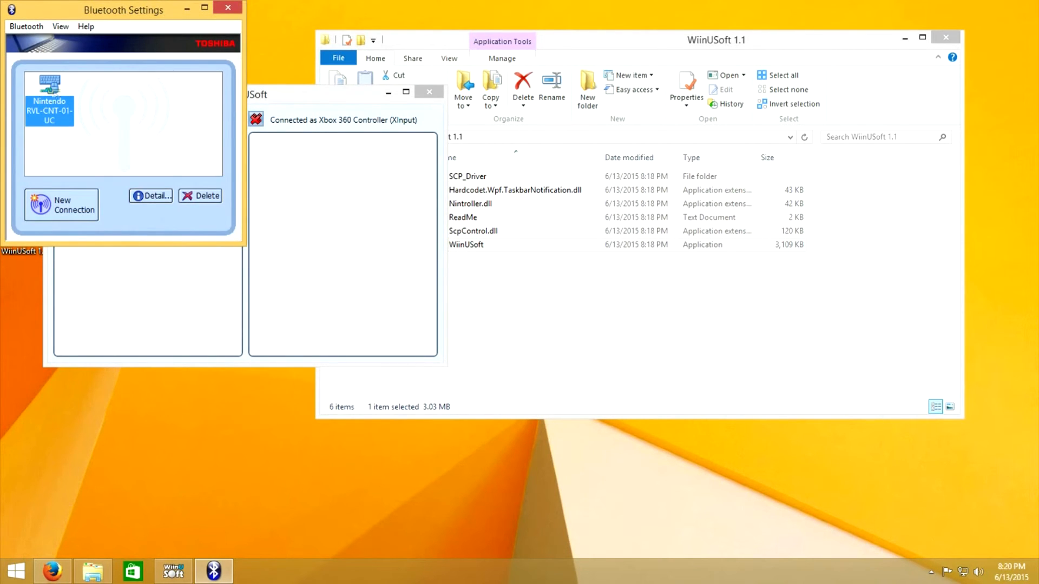
Refresh the available devices in WiinUSoft, move its window clear of Bluetooth Settings, and identify the ProController
{"action": "left_click", "coordinate": [113, 278]}
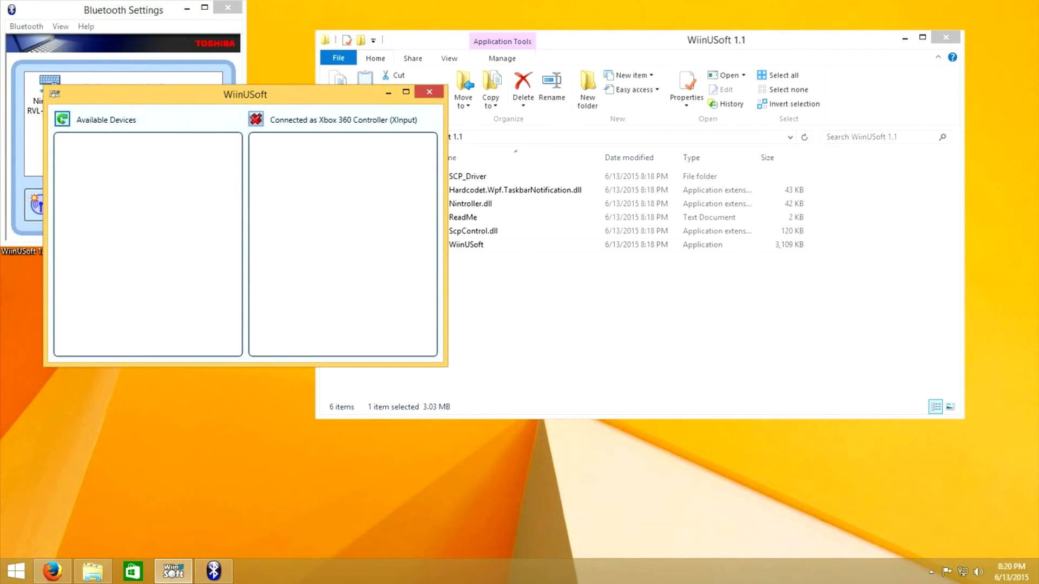
{"action": "left_click", "coordinate": [62, 119]}
{"action": "left_click_drag", "start_coordinate": [175, 92], "coordinate": [408, 100]}
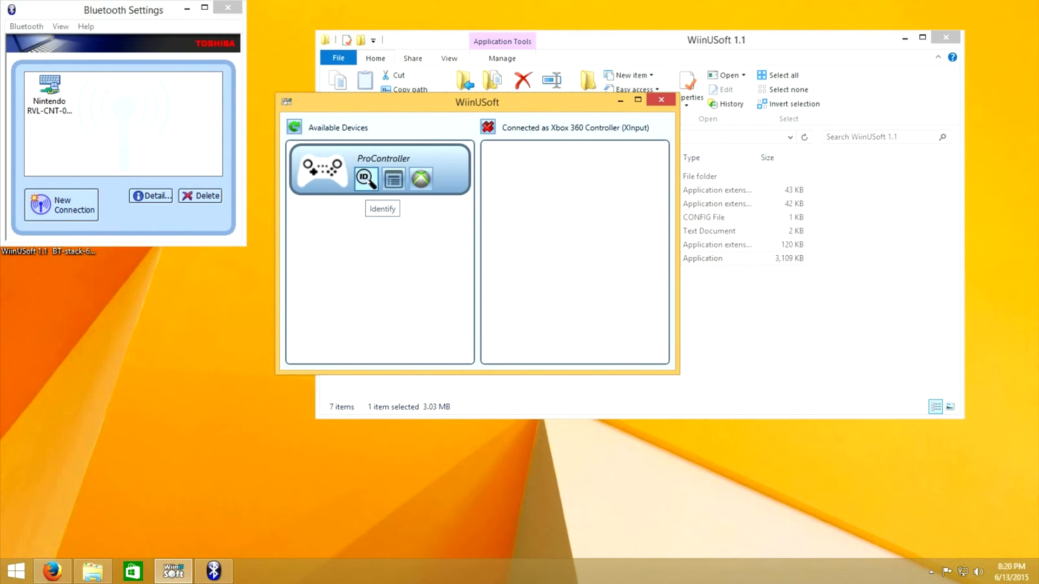
{"action": "left_click", "coordinate": [365, 179]}
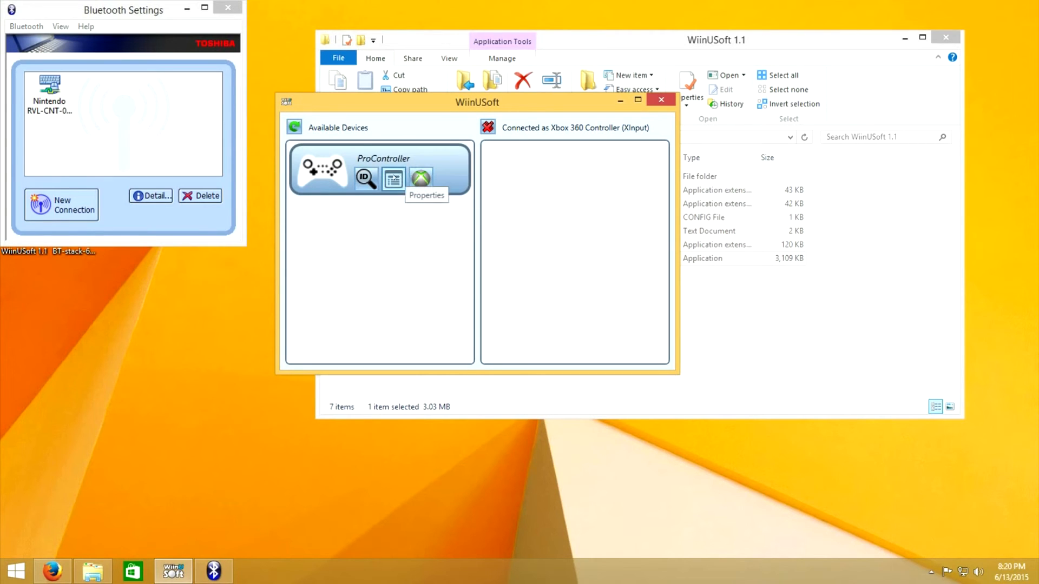
Connect the ProController as Xbox 360 Controller 1
{"action": "left_click", "coordinate": [425, 181]}
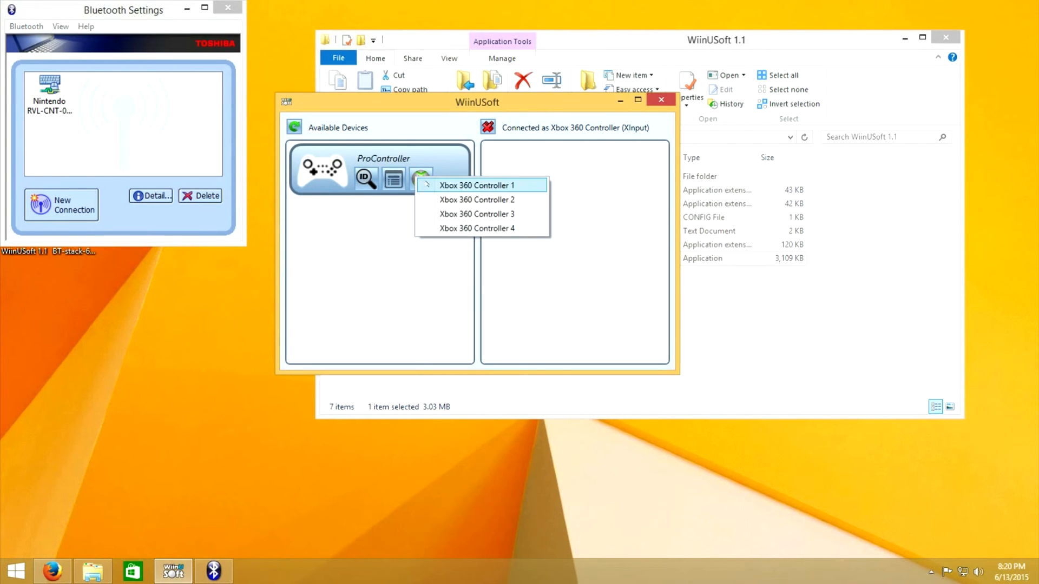
{"action": "left_click", "coordinate": [428, 184]}
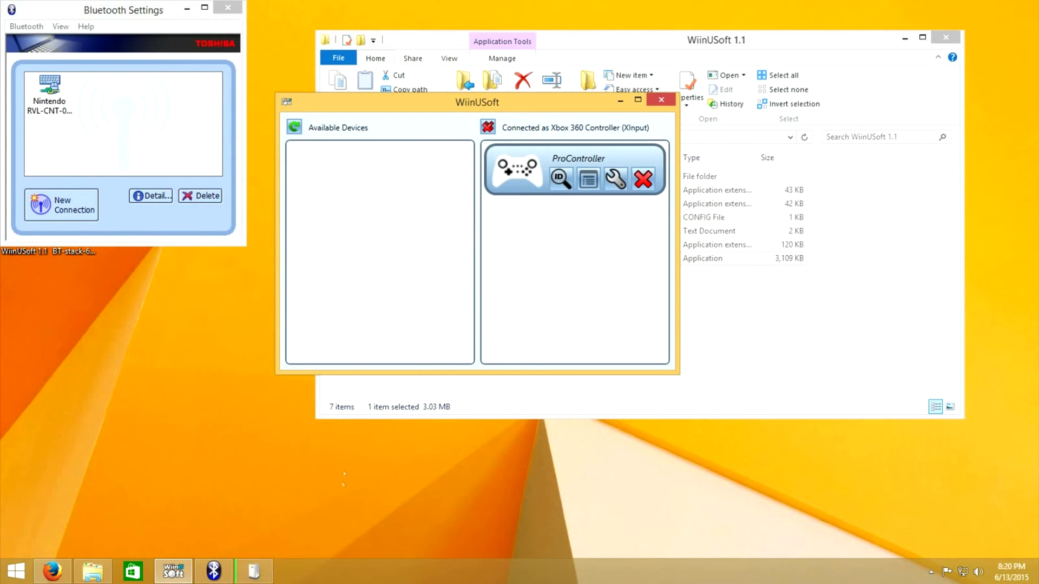
{"action": "left_click_drag", "start_coordinate": [482, 189], "coordinate": [746, 300]}
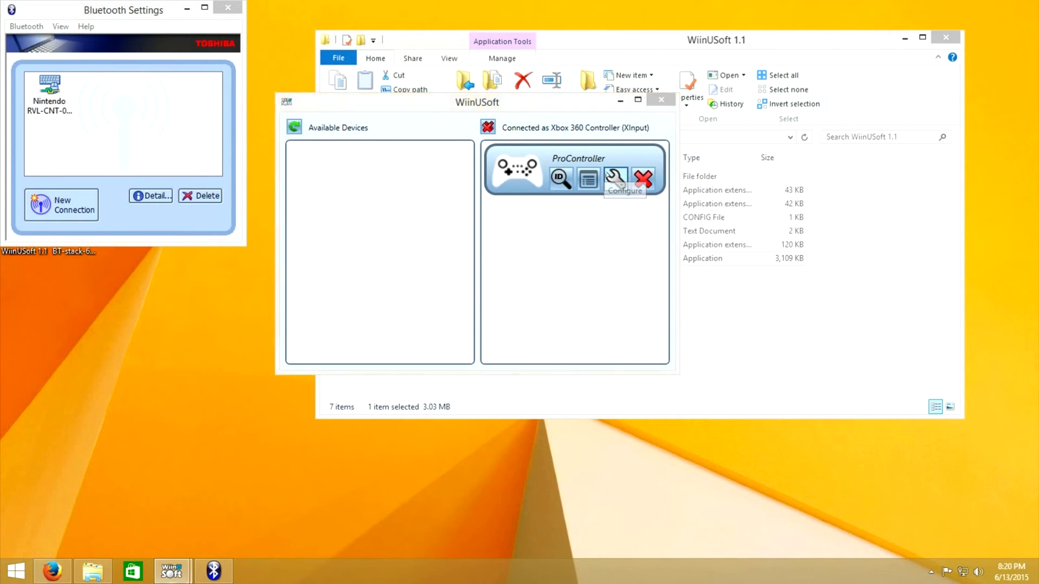
Open the connected ProController's button mapping configuration and apply it
{"action": "left_click", "coordinate": [615, 179]}
{"action": "left_click_drag", "start_coordinate": [299, 45], "coordinate": [527, 151]}
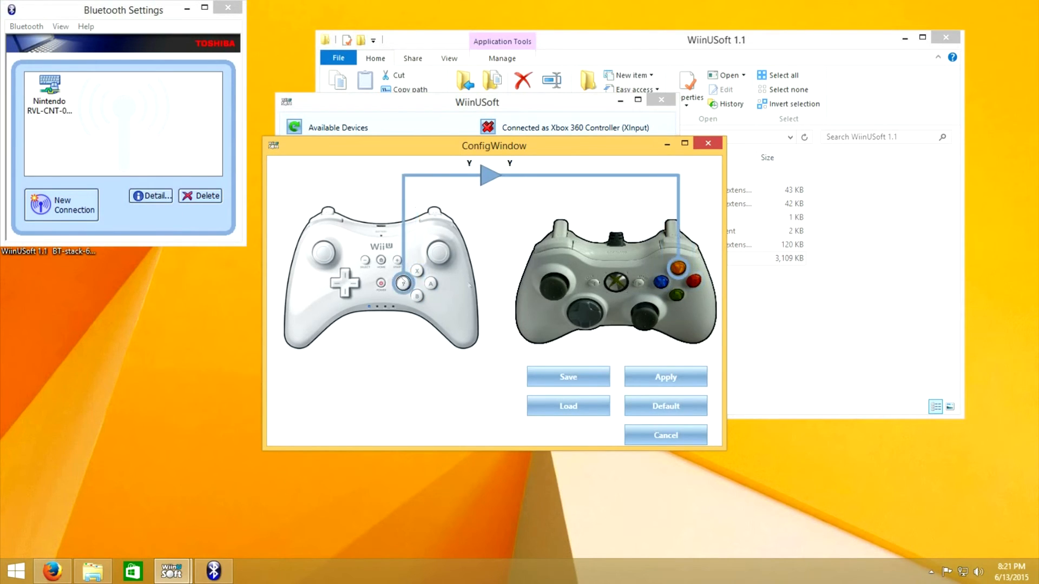
{"action": "left_click", "coordinate": [665, 384]}
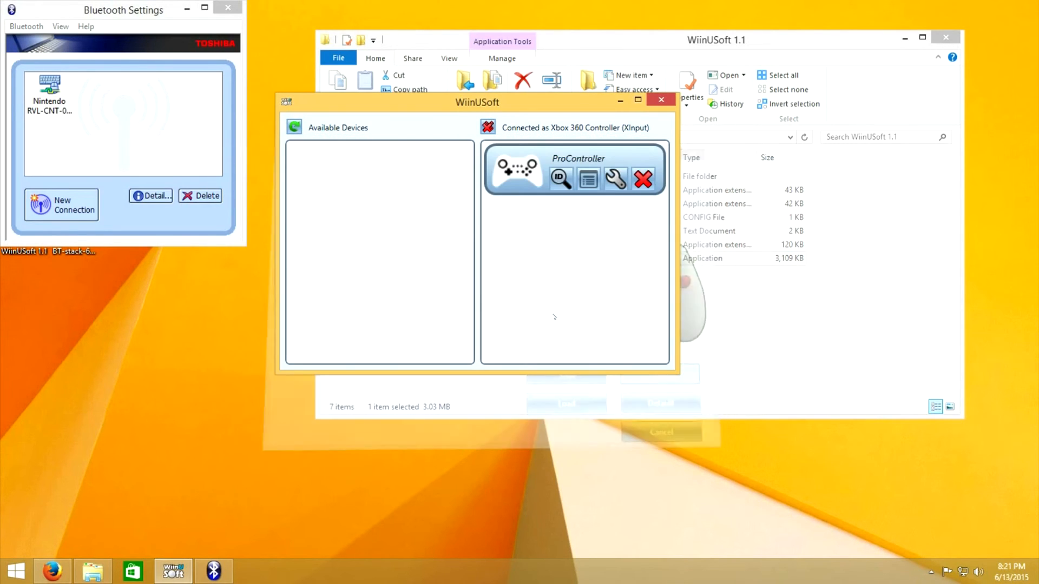
Identify the connected ProController, then detach it from its Xbox 360 controller slot
{"action": "left_click", "coordinate": [565, 181]}
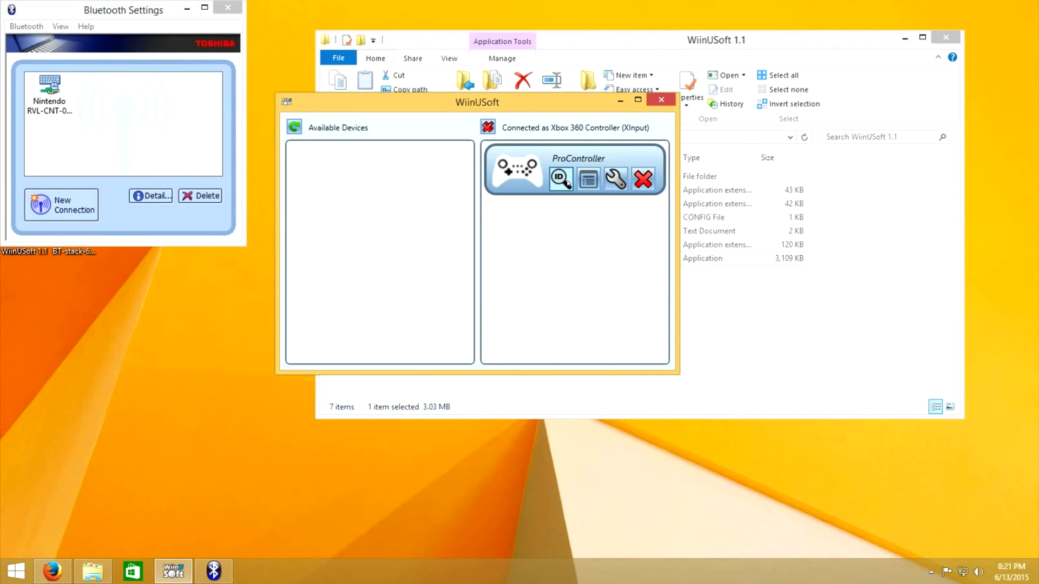
{"action": "left_click", "coordinate": [557, 188]}
{"action": "left_click", "coordinate": [654, 183]}
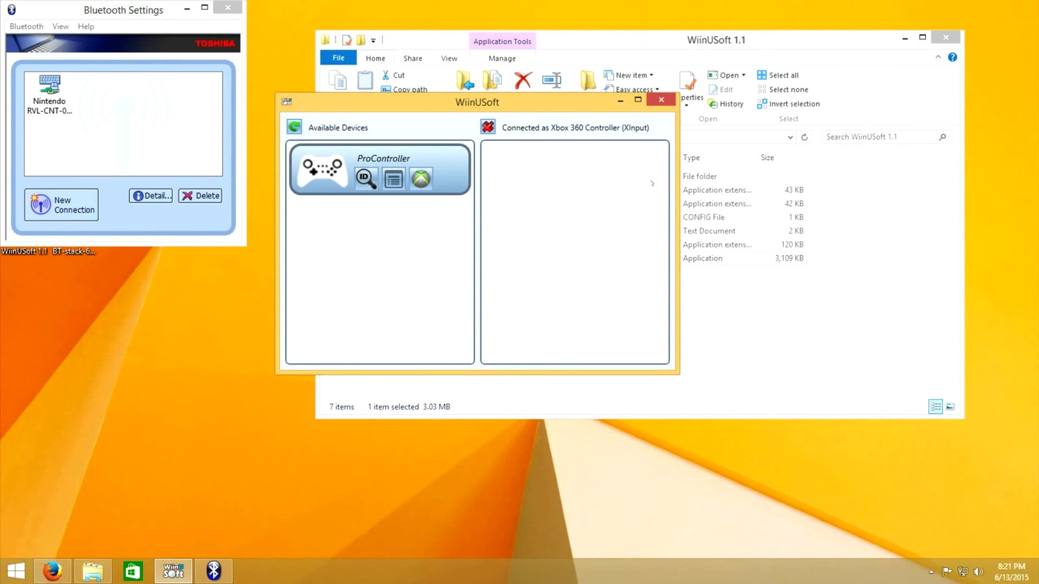
Disconnect the Nintendo RVL-CNT-01-UC device in Bluetooth Settings and confirm the disconnection
{"action": "left_click", "coordinate": [182, 153]}
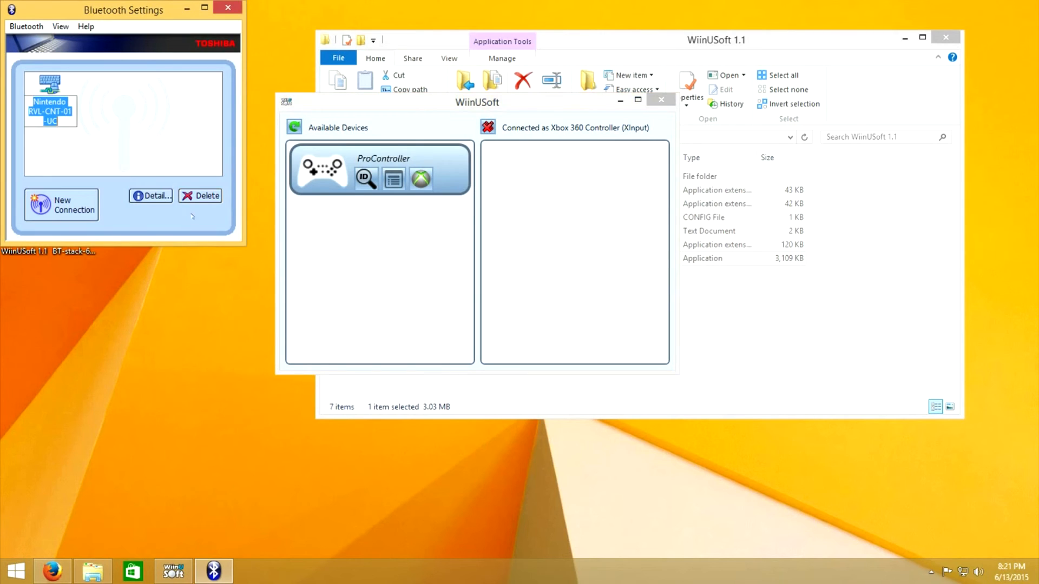
{"action": "right_click", "coordinate": [64, 86]}
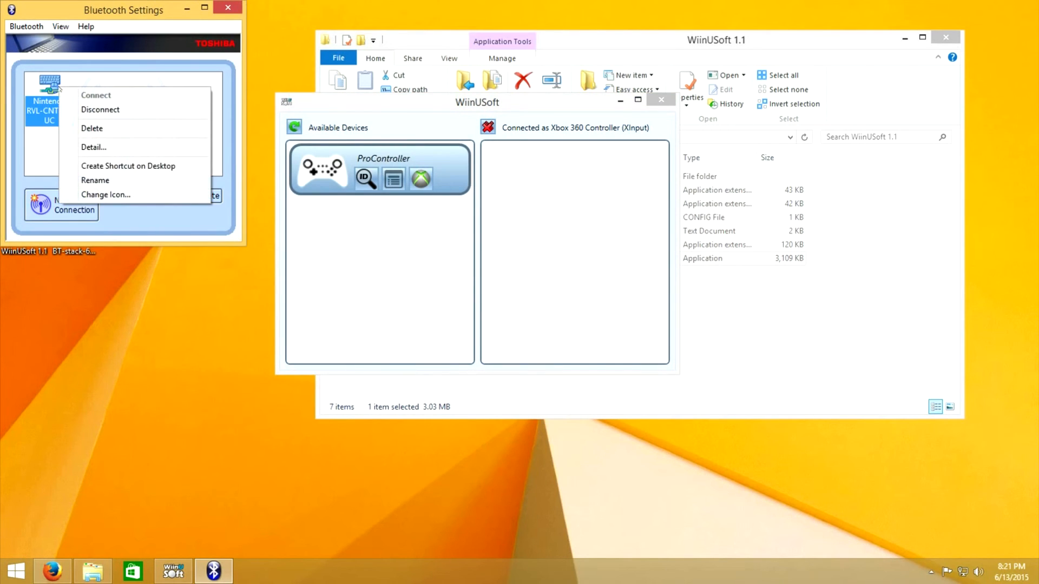
{"action": "left_click", "coordinate": [79, 111]}
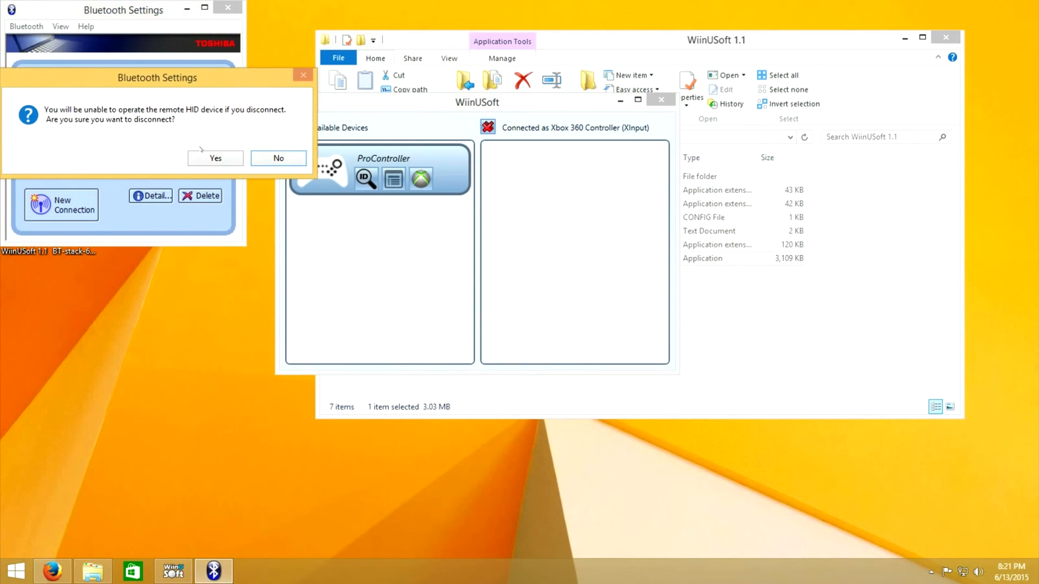
{"action": "left_click", "coordinate": [210, 156]}
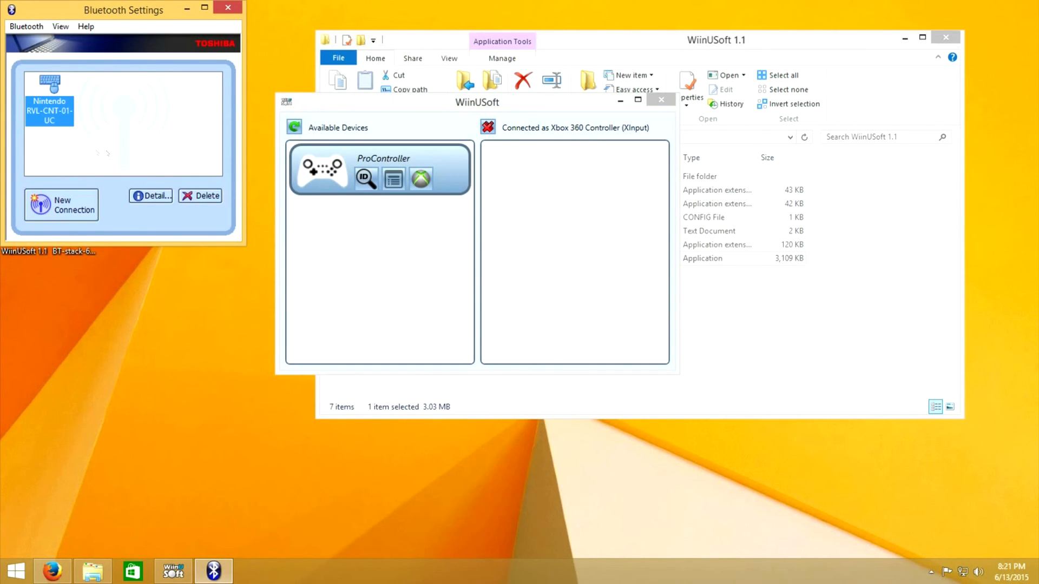
Start reconnecting the Nintendo RVL-CNT-01-UC device in Bluetooth Settings and confirm that it is ready
{"action": "right_click", "coordinate": [53, 114]}
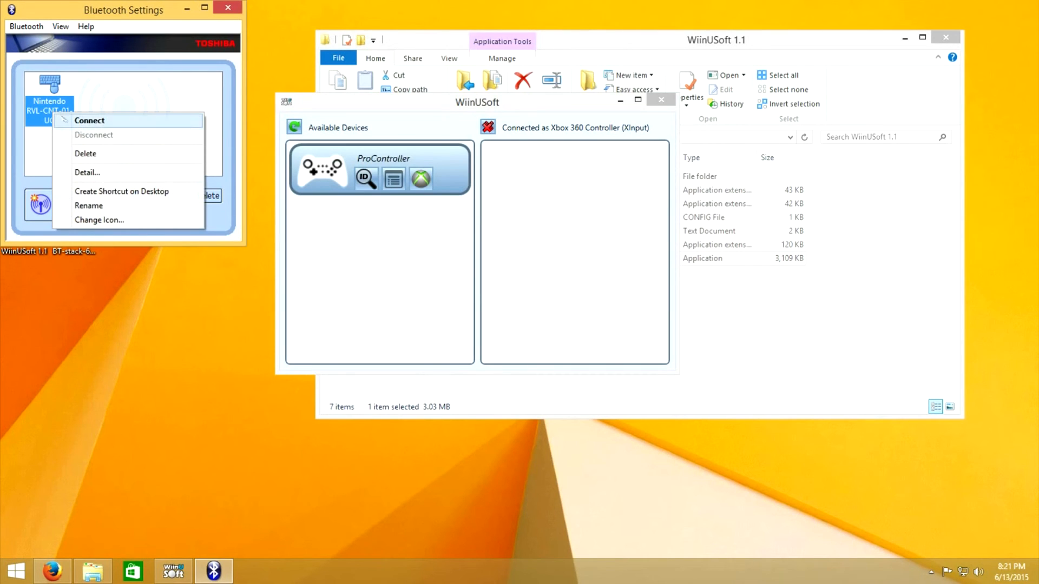
{"action": "left_click", "coordinate": [65, 119]}
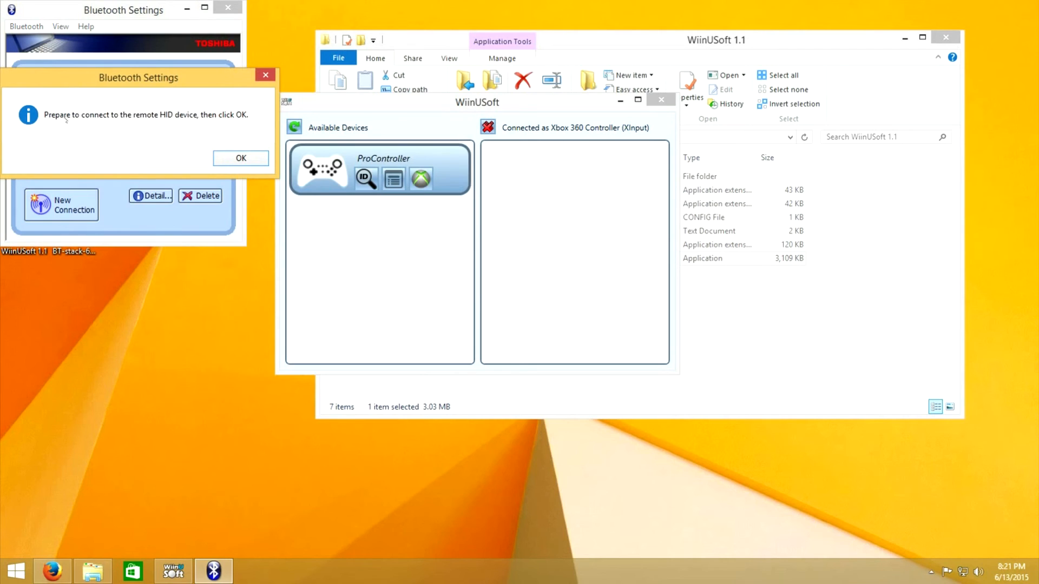
{"action": "left_click", "coordinate": [232, 159]}
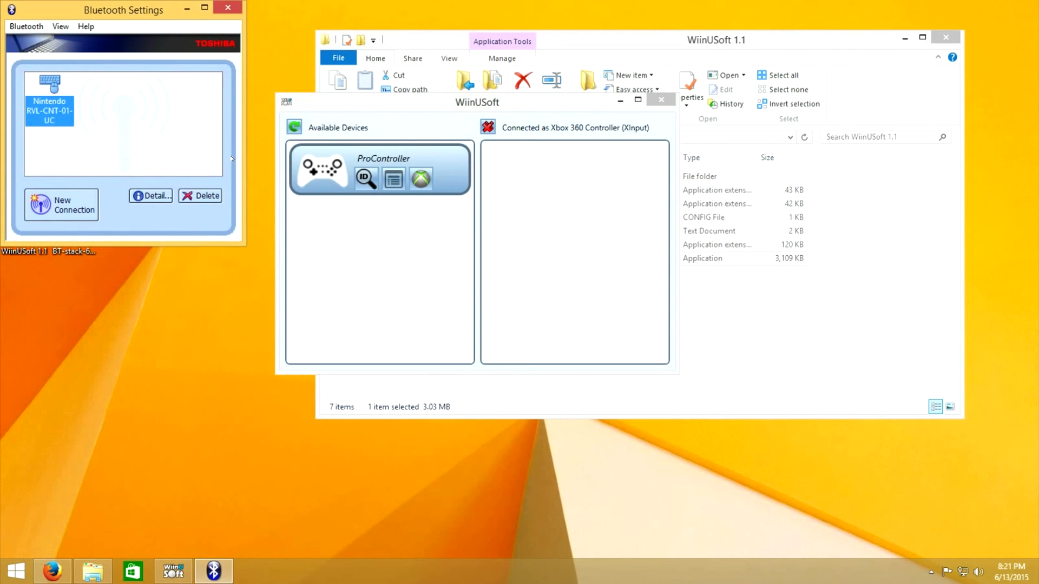